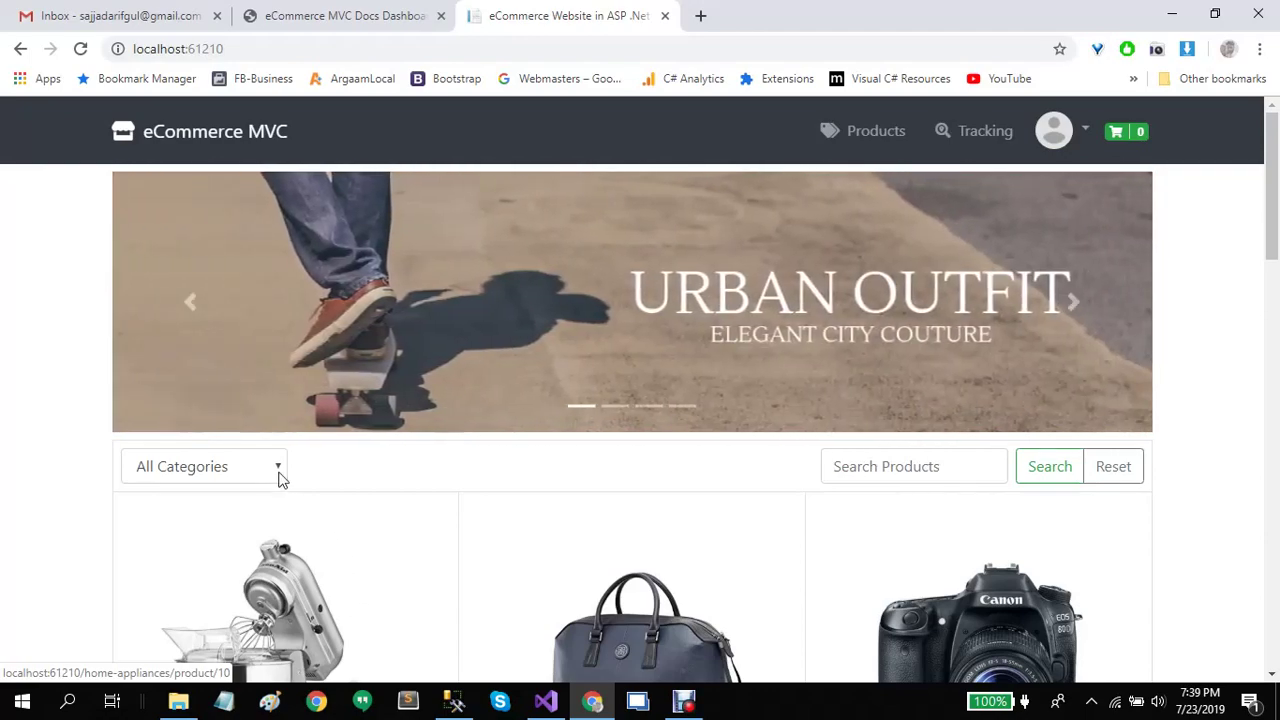
# - Search the web for "Authorize .net website" in a new tab and open the official Authorize.Net site
pyautogui.click(701, 17)
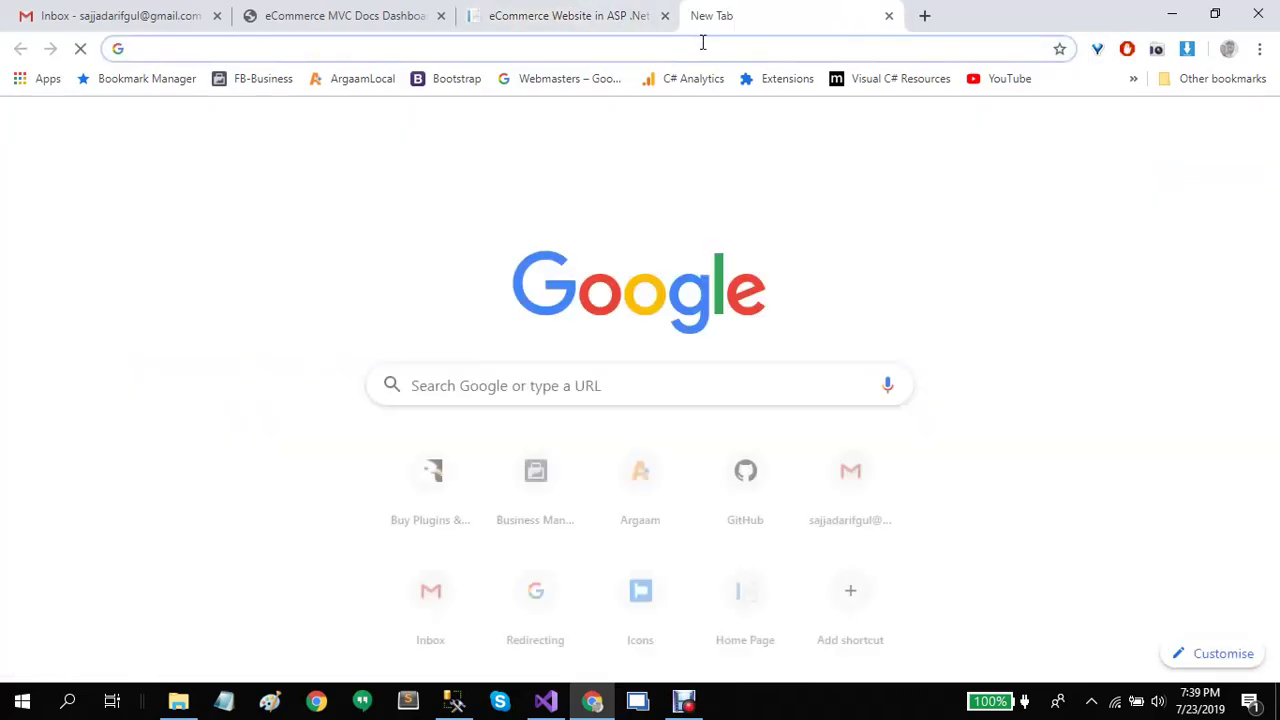
pyautogui.write('Authorize ')
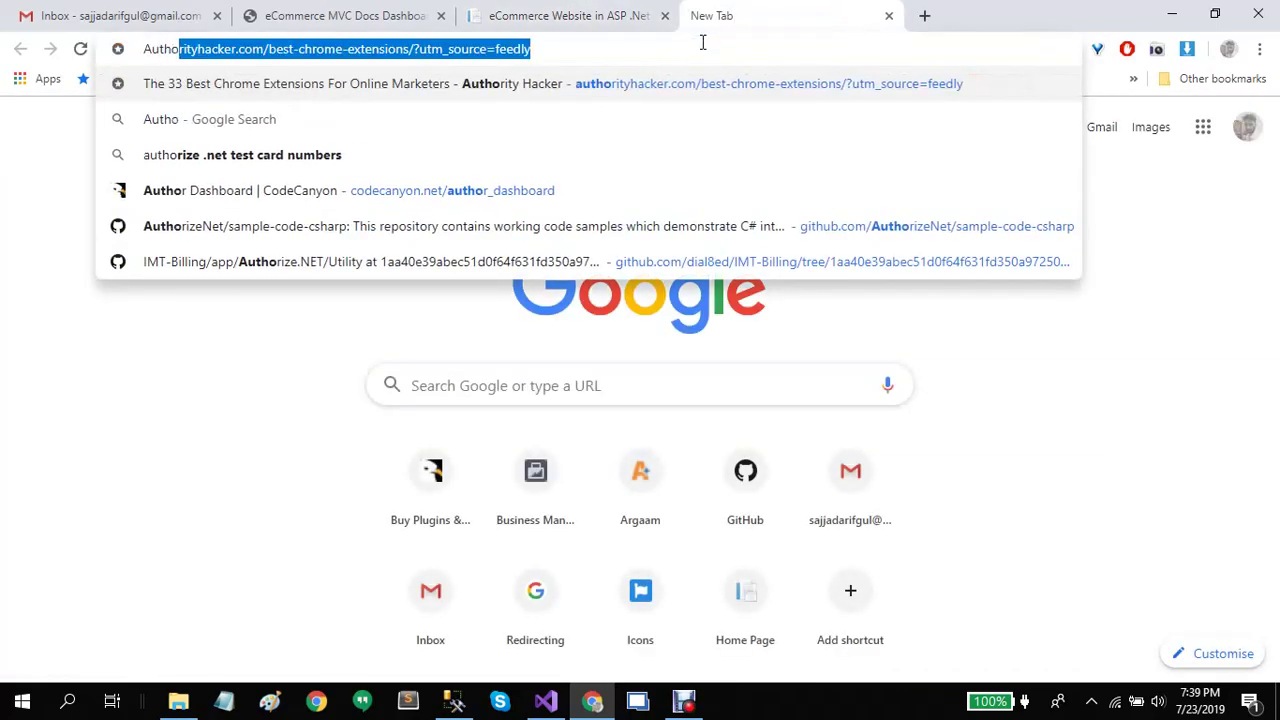
pyautogui.write('.net websi')
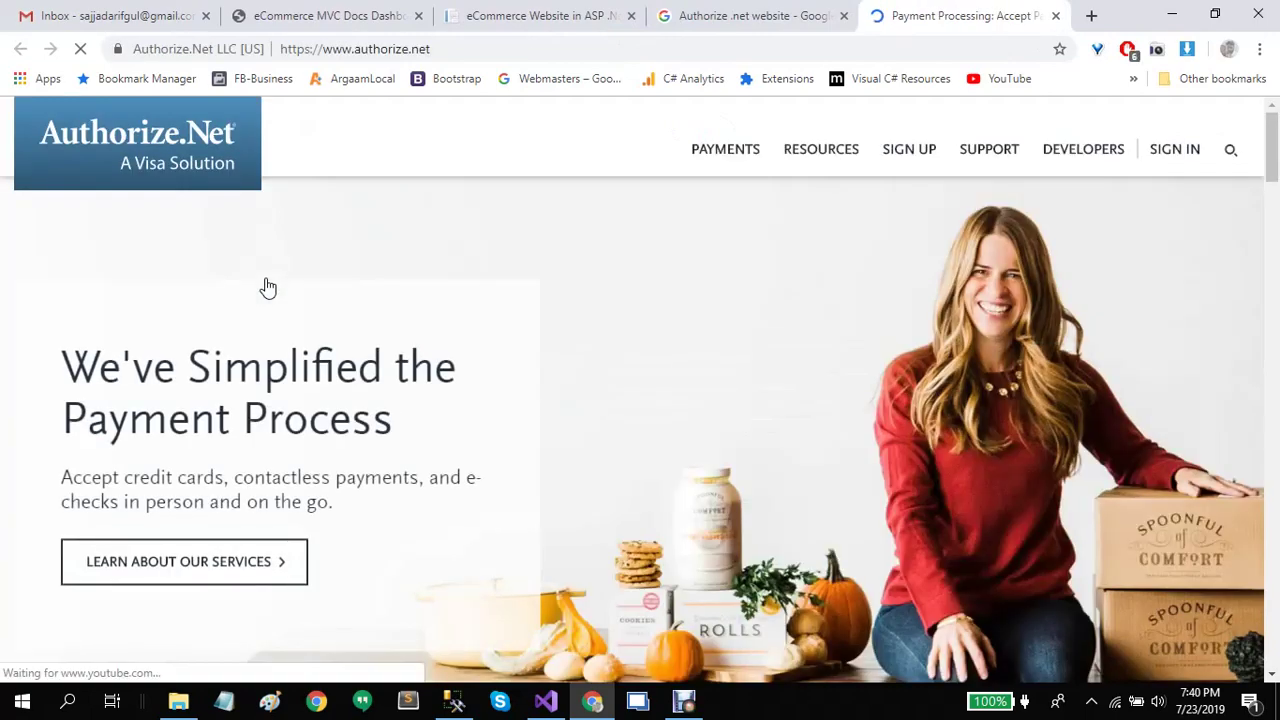
# - Go to the Authorize.Net developers page and visit the Developer Center
pyautogui.click(1088, 158)
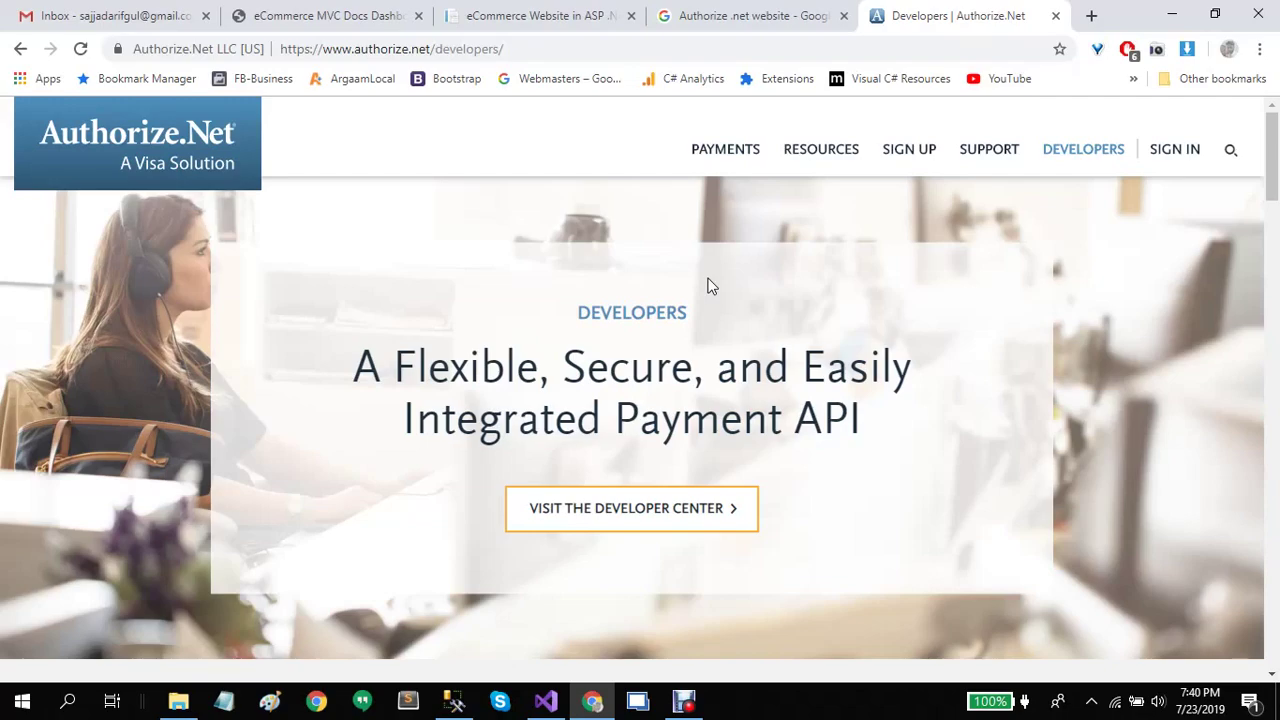
pyautogui.scroll(-1, 709, 286)
pyautogui.click(614, 425)
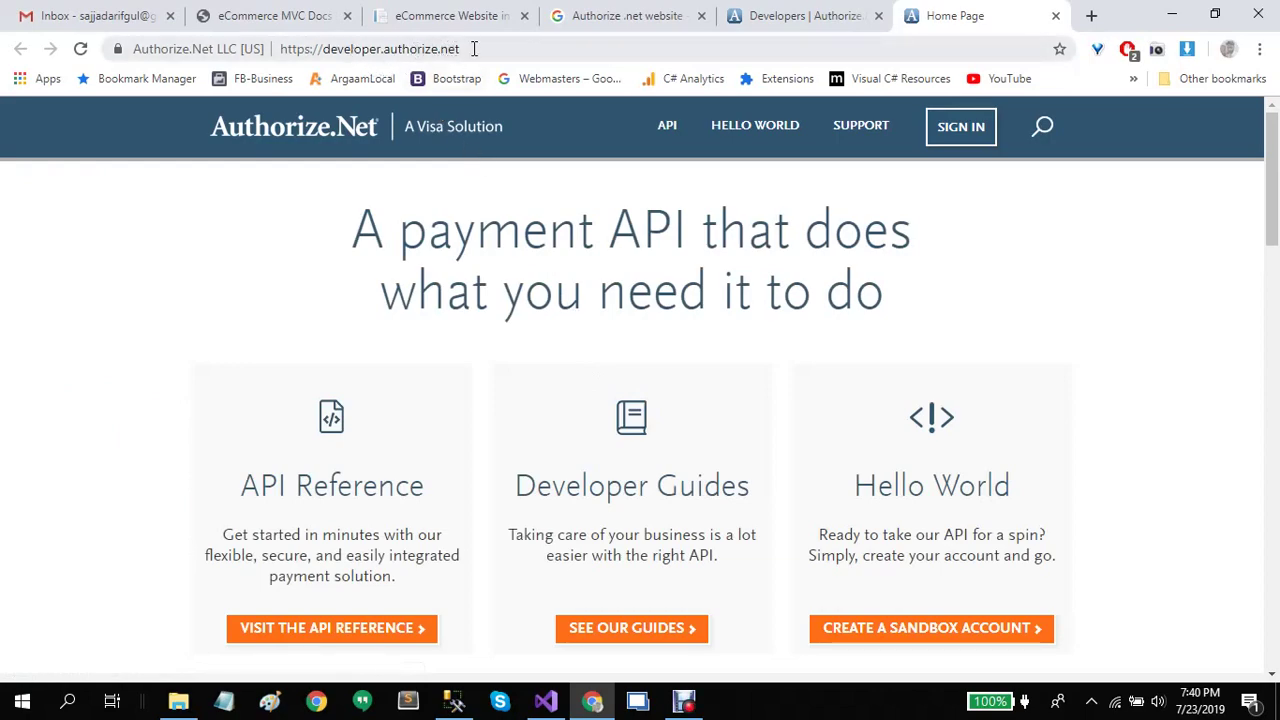
# - Open the sandbox account creation form from the Hello World section of the Developer Center
pyautogui.scroll(-2, 634, 315)
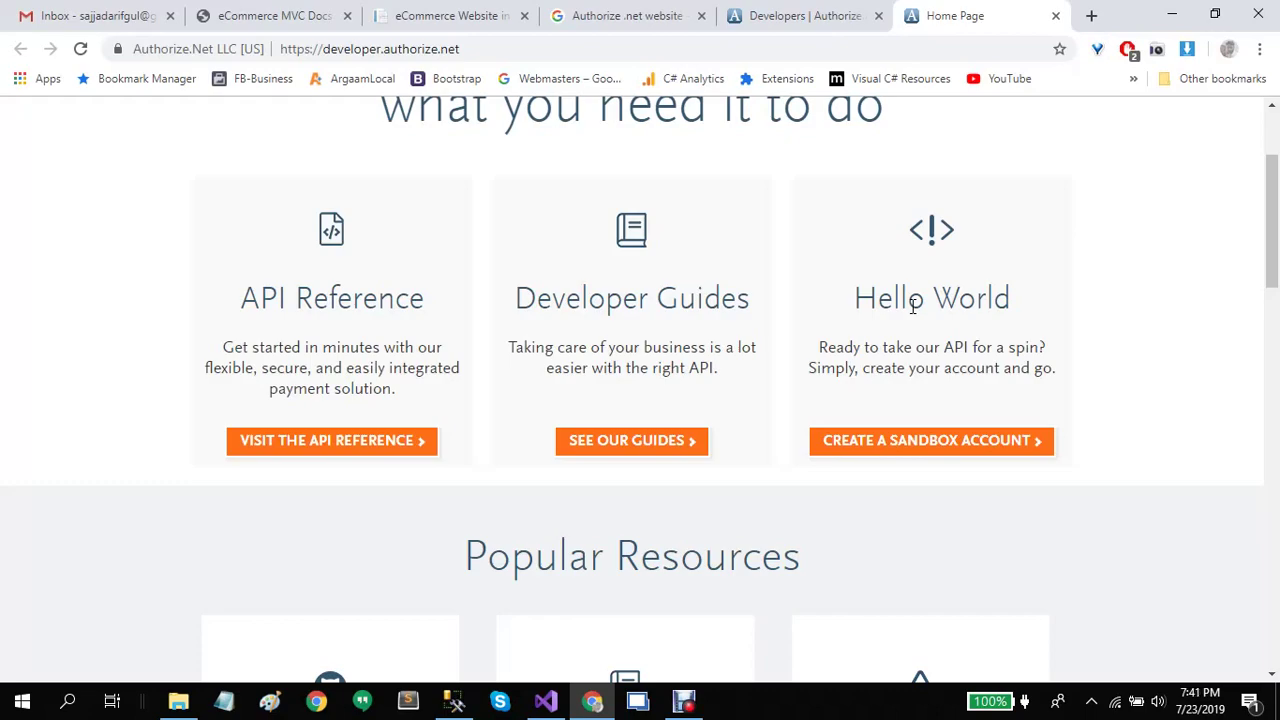
pyautogui.scroll(2, 912, 305)
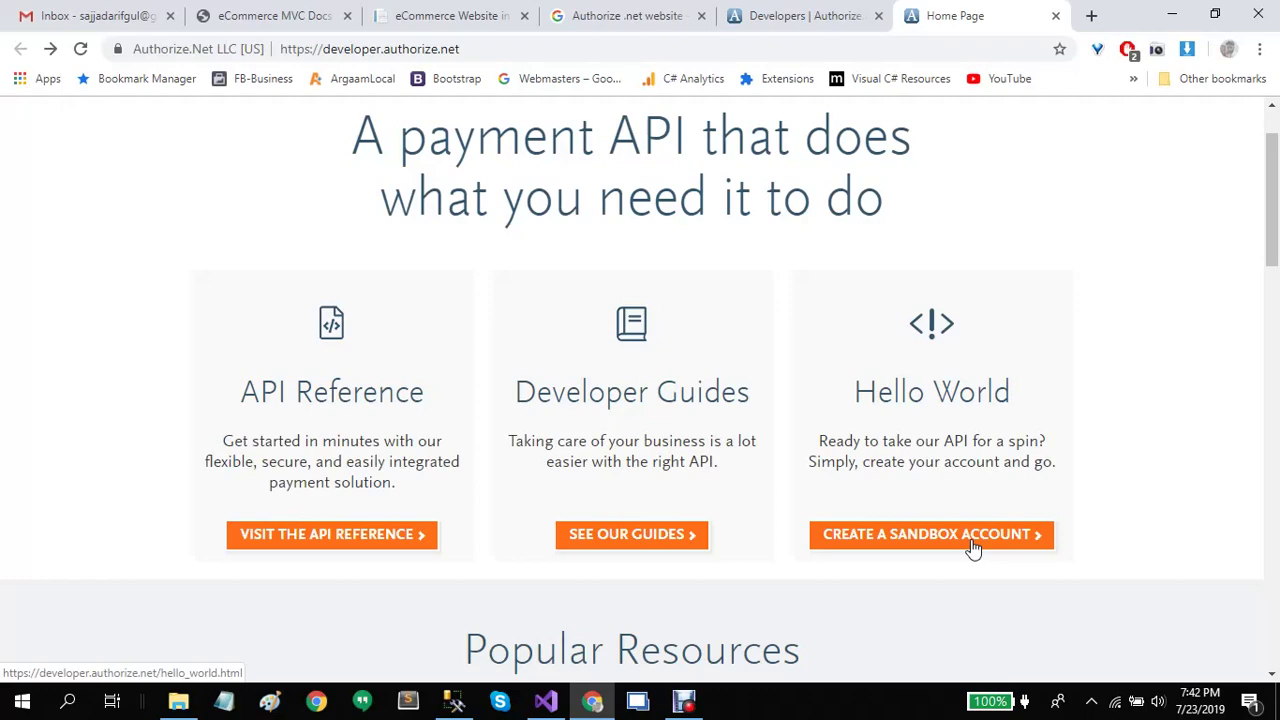
pyautogui.click(938, 538)
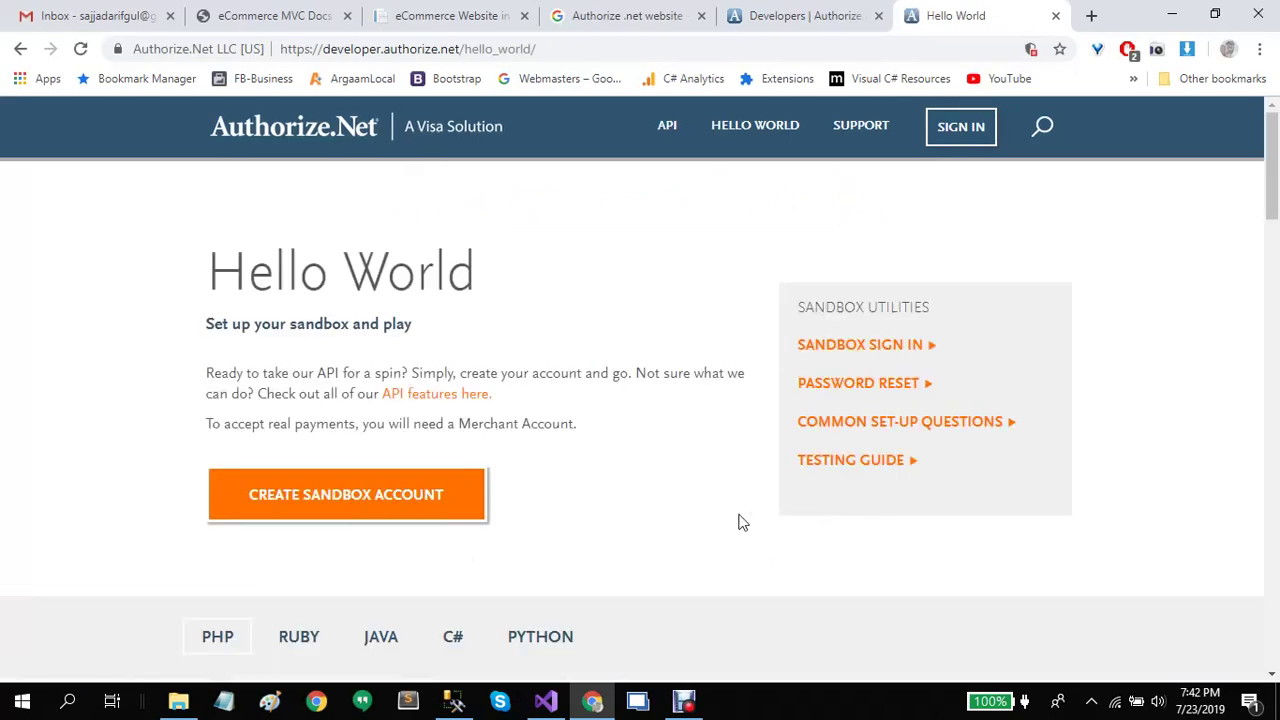
pyautogui.click(370, 507)
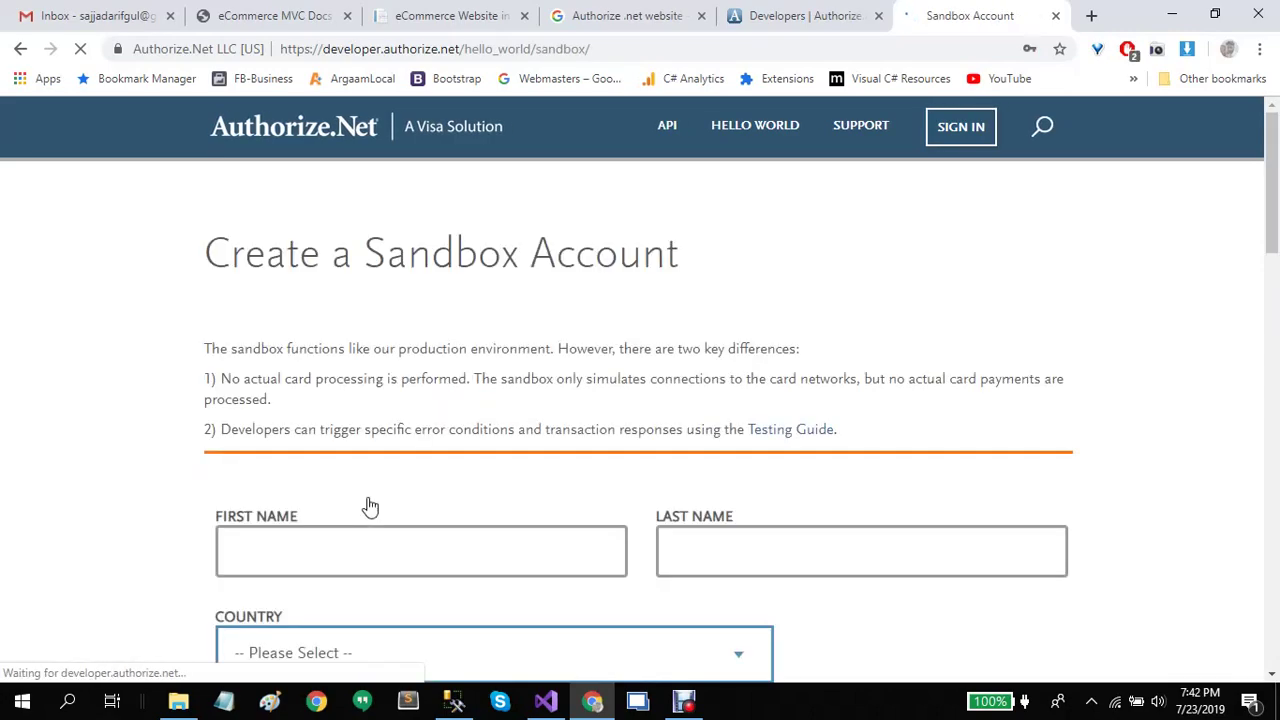
# - Fill in the name, country, email and company fields of the sandbox form with the saved Testly test profile
pyautogui.scroll(-3, 368, 507)
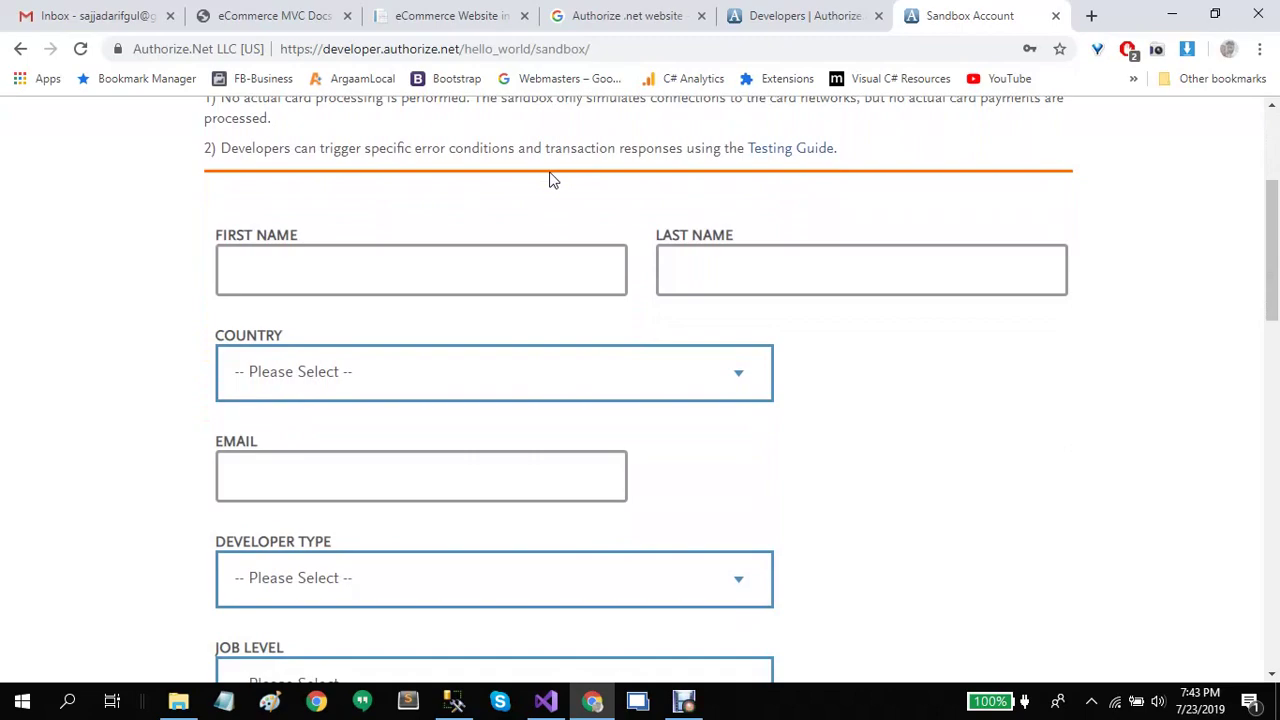
pyautogui.scroll(-1, 540, 176)
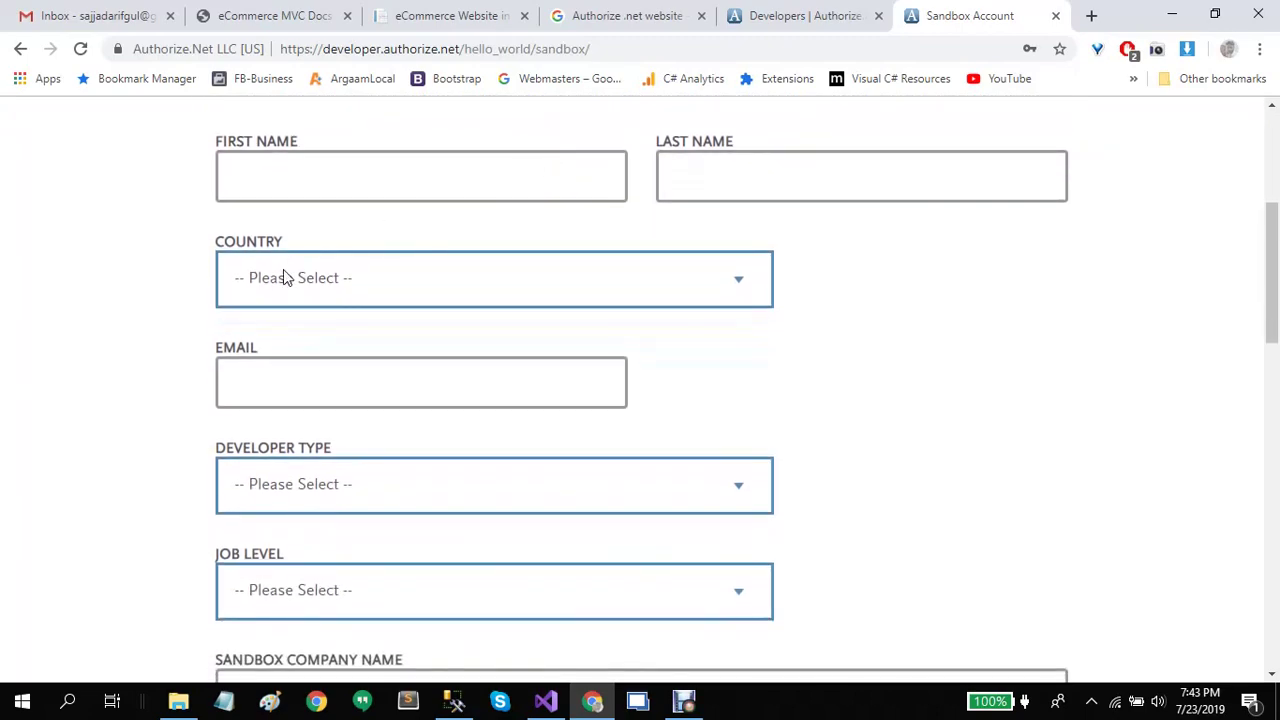
pyautogui.scroll(-1, 283, 277)
pyautogui.scroll(-6, 283, 277)
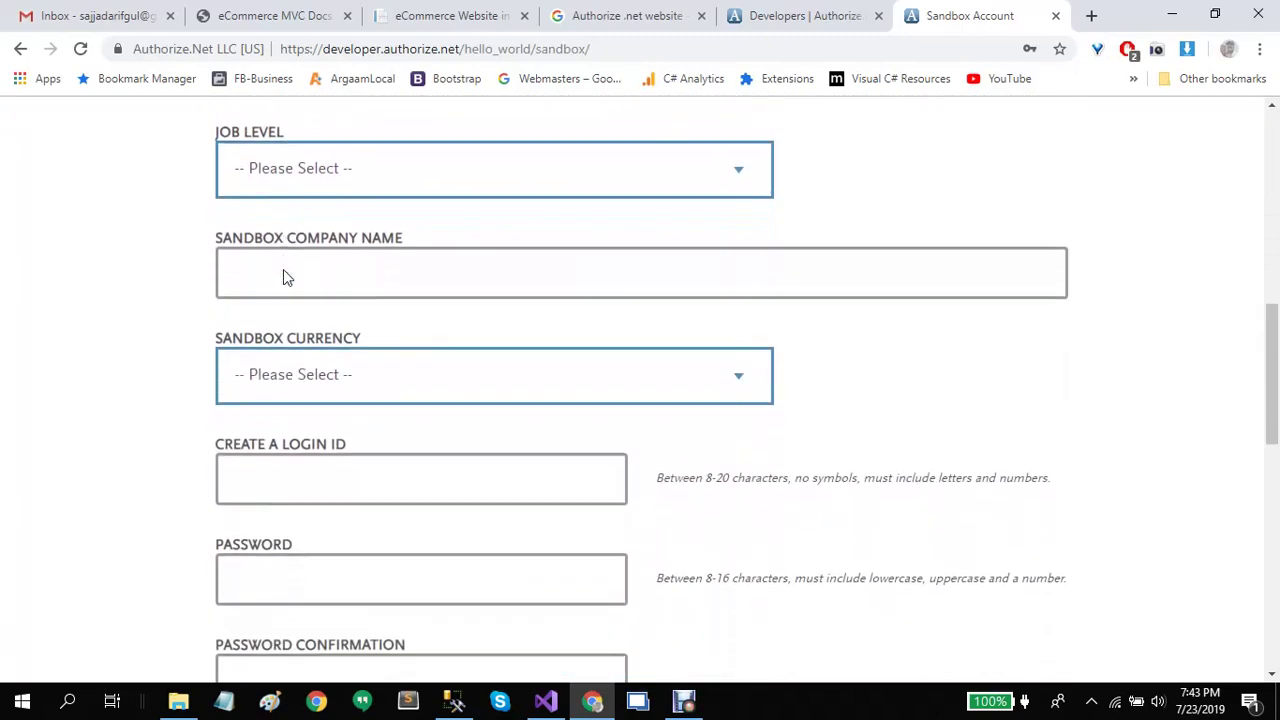
pyautogui.scroll(2, 283, 277)
pyautogui.scroll(5, 283, 277)
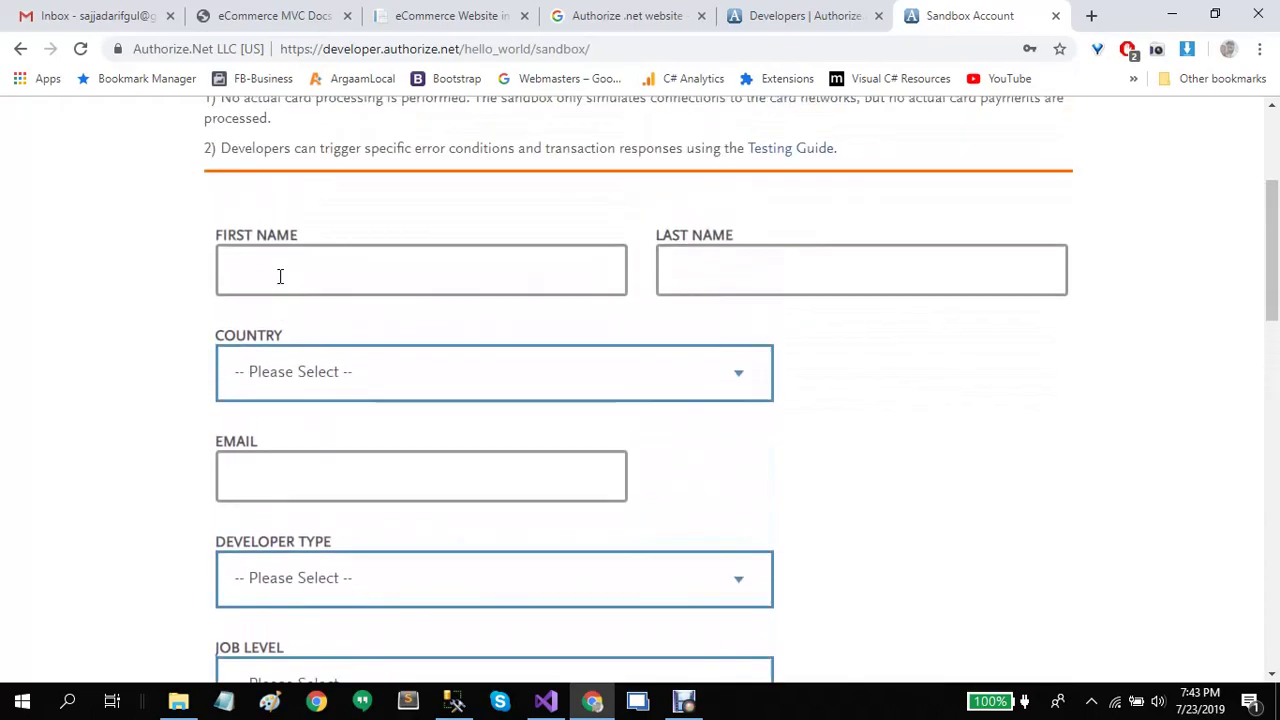
pyautogui.click(278, 279)
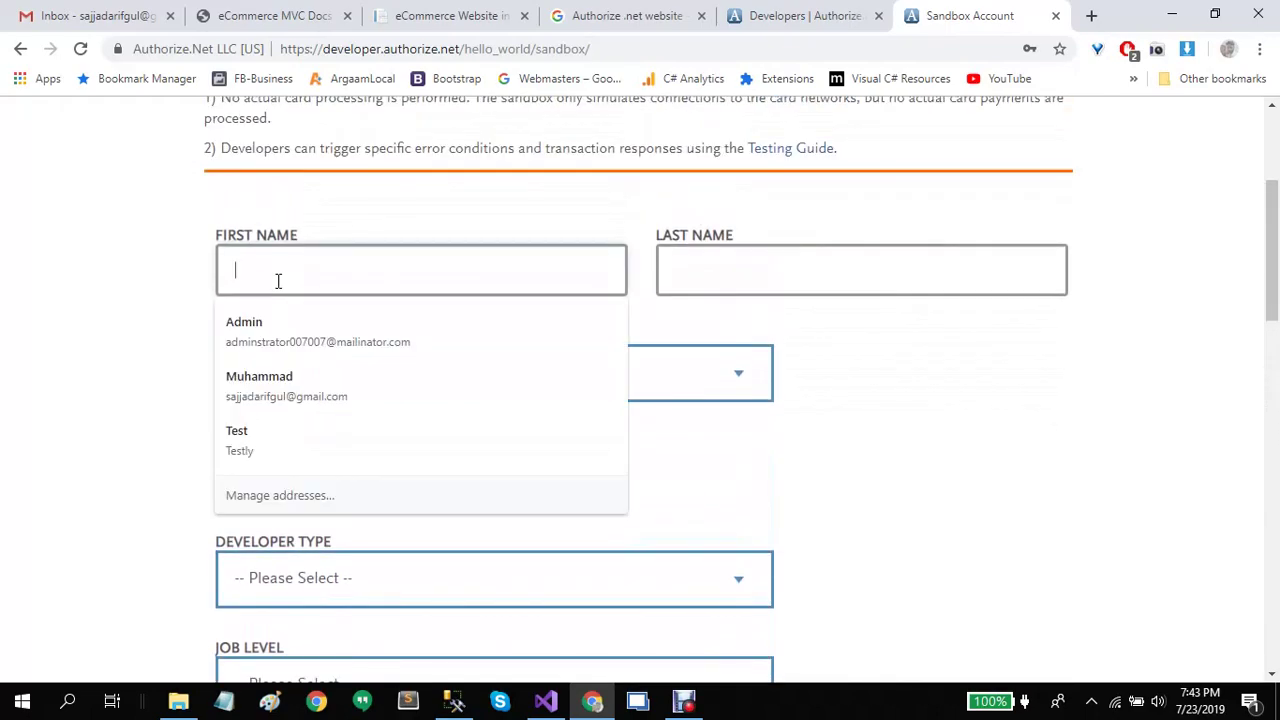
pyautogui.click(277, 443)
# - Set the developer type to Freelance and the job level to Individual Contributor
pyautogui.scroll(-3, 210, 422)
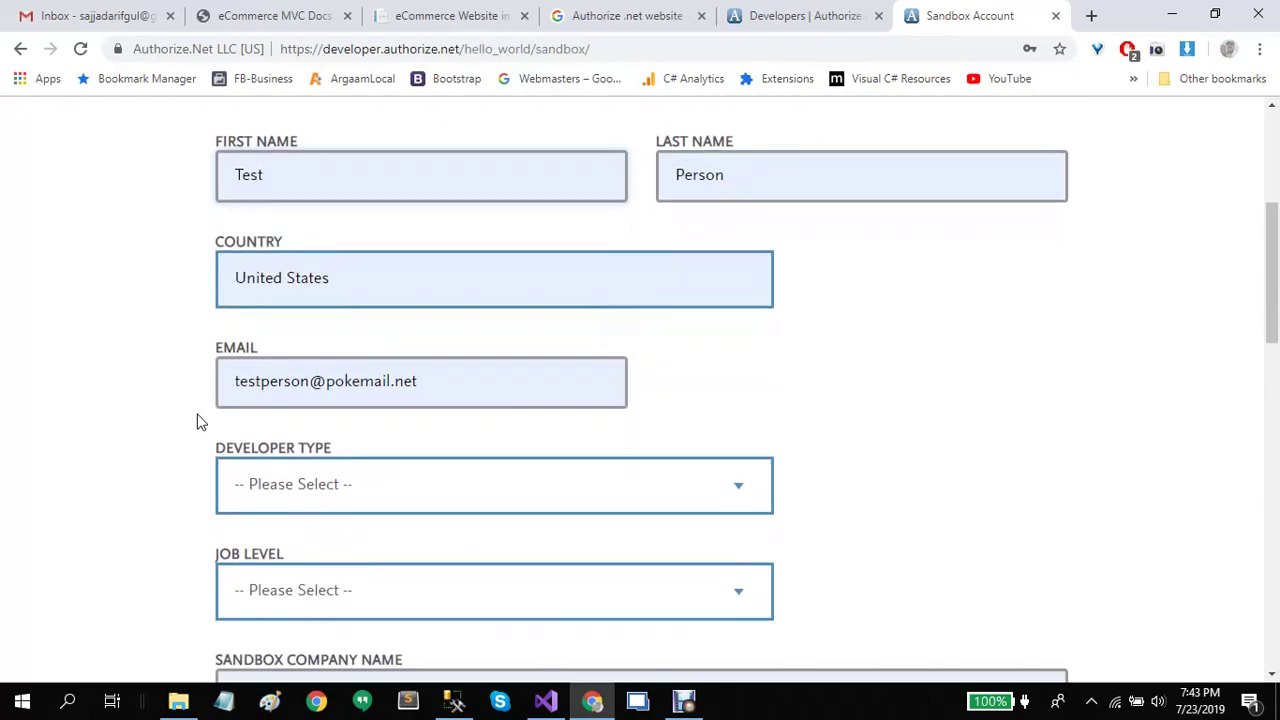
pyautogui.click(281, 307)
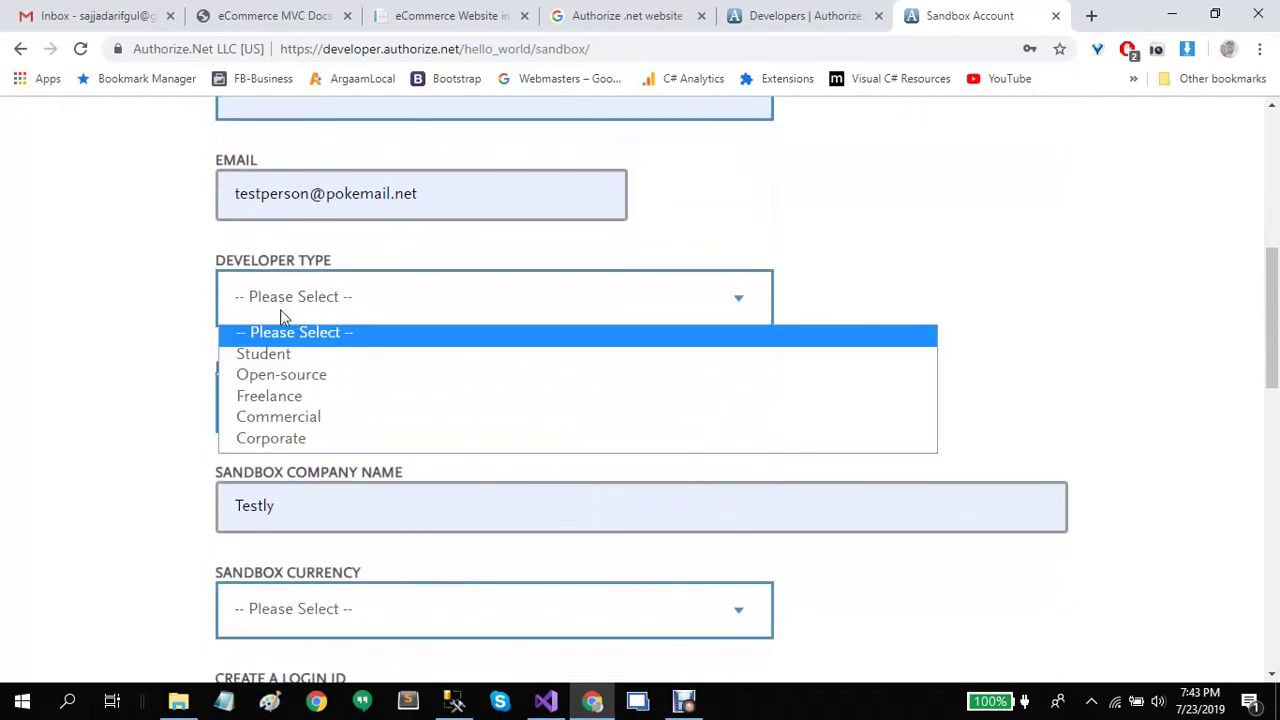
pyautogui.click(282, 396)
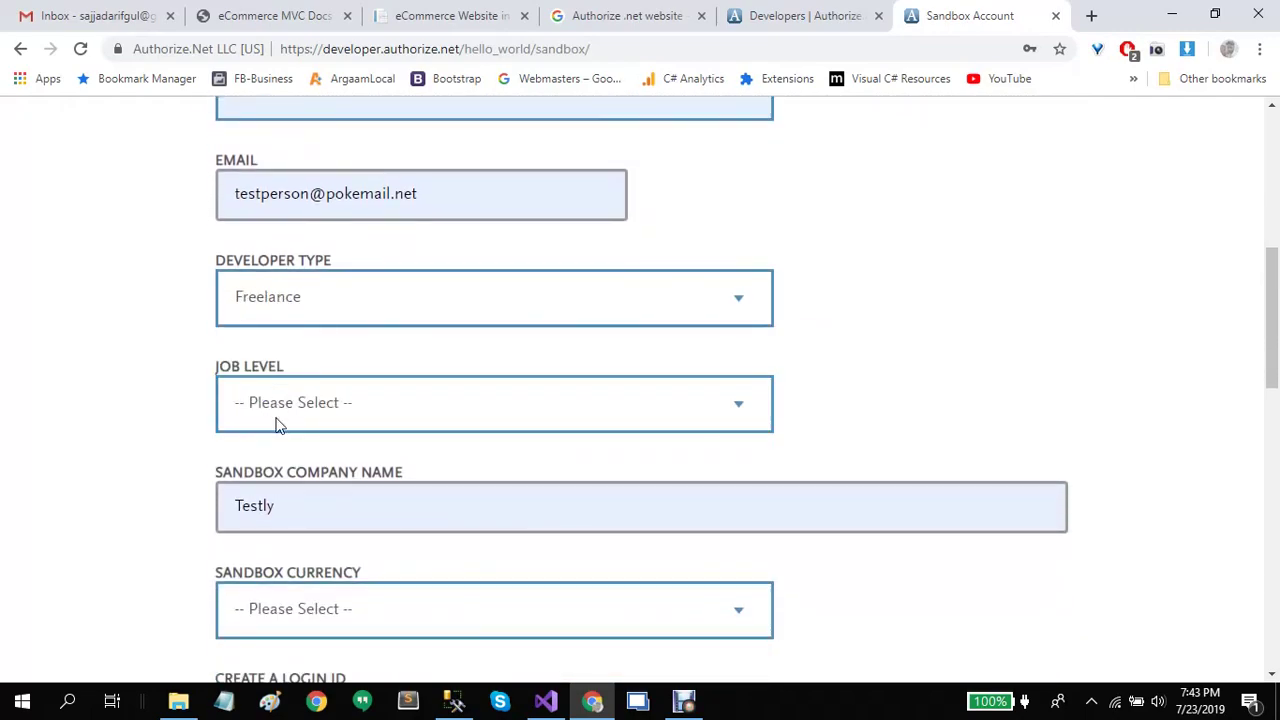
pyautogui.click(279, 424)
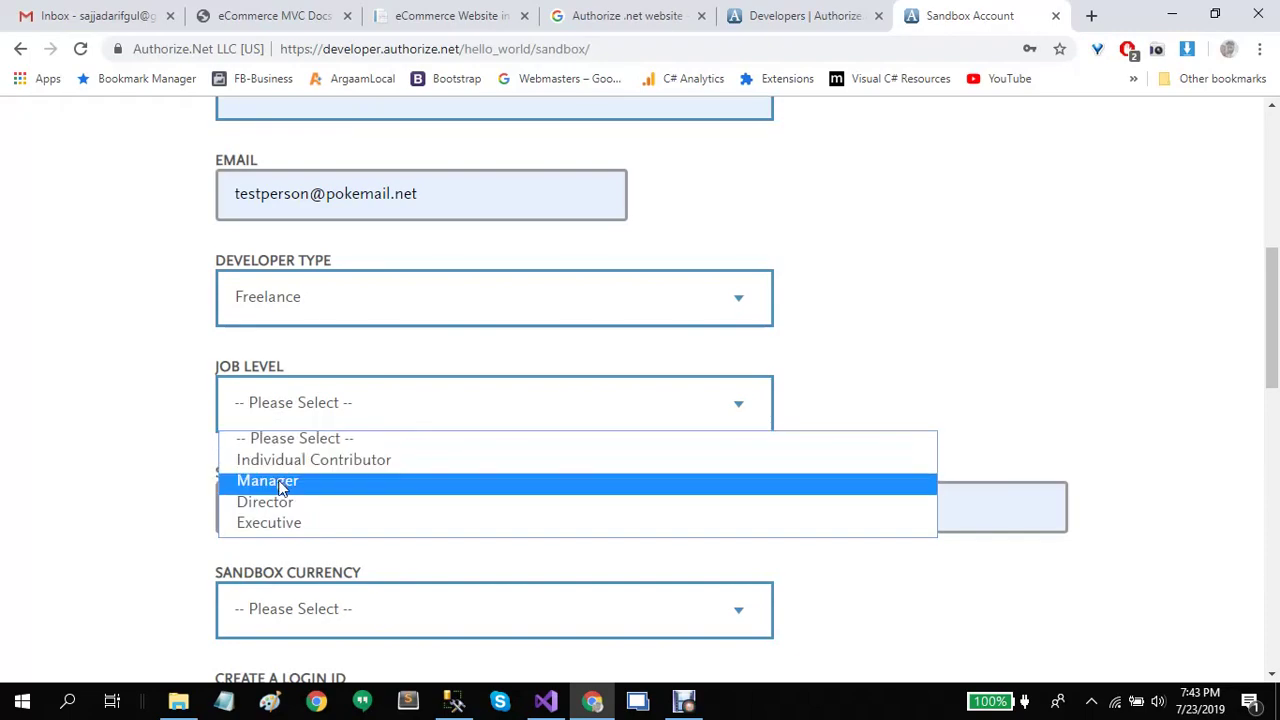
pyautogui.click(287, 467)
# - Set the sandbox currency to US Dollars
pyautogui.scroll(-2, 252, 480)
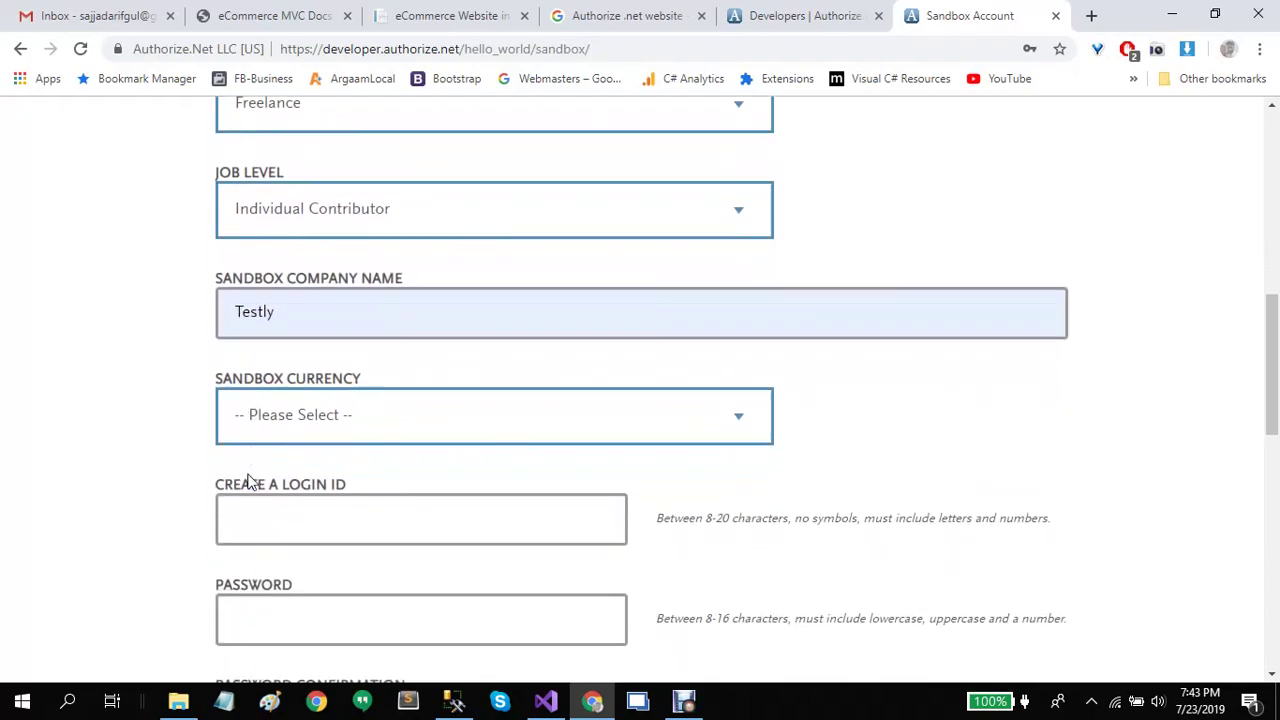
pyautogui.scroll(-2, 249, 481)
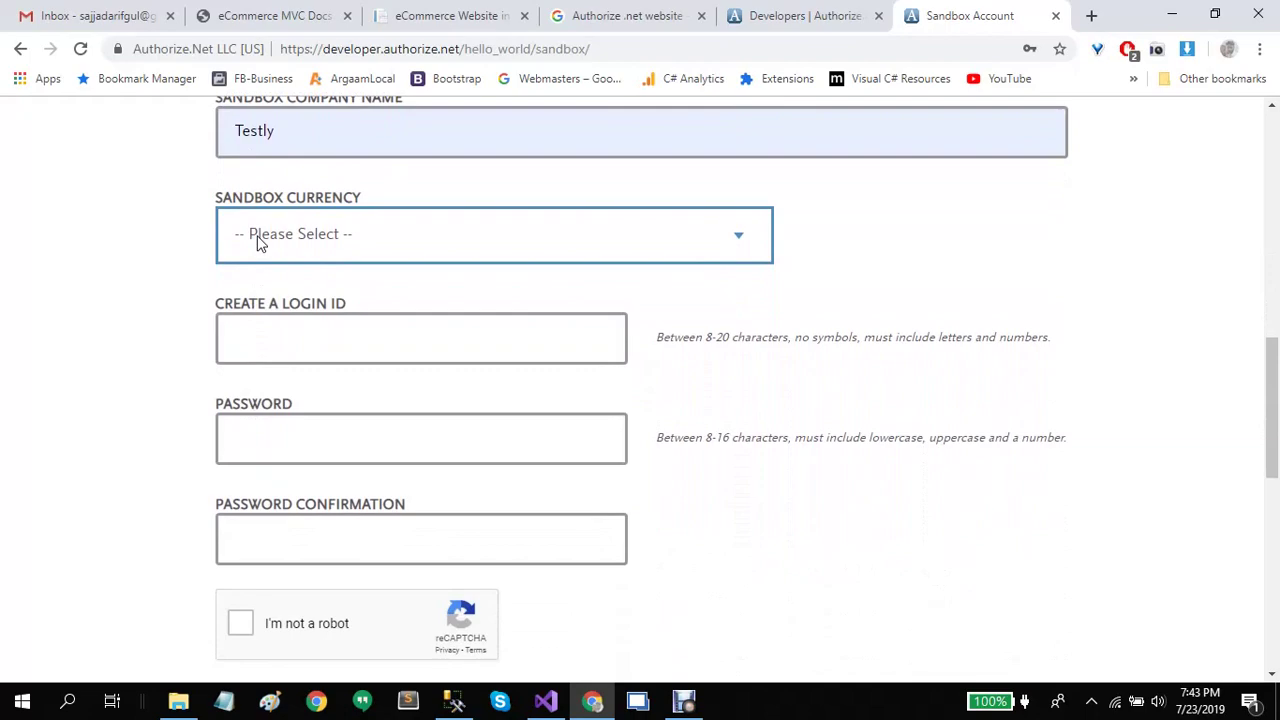
pyautogui.click(259, 244)
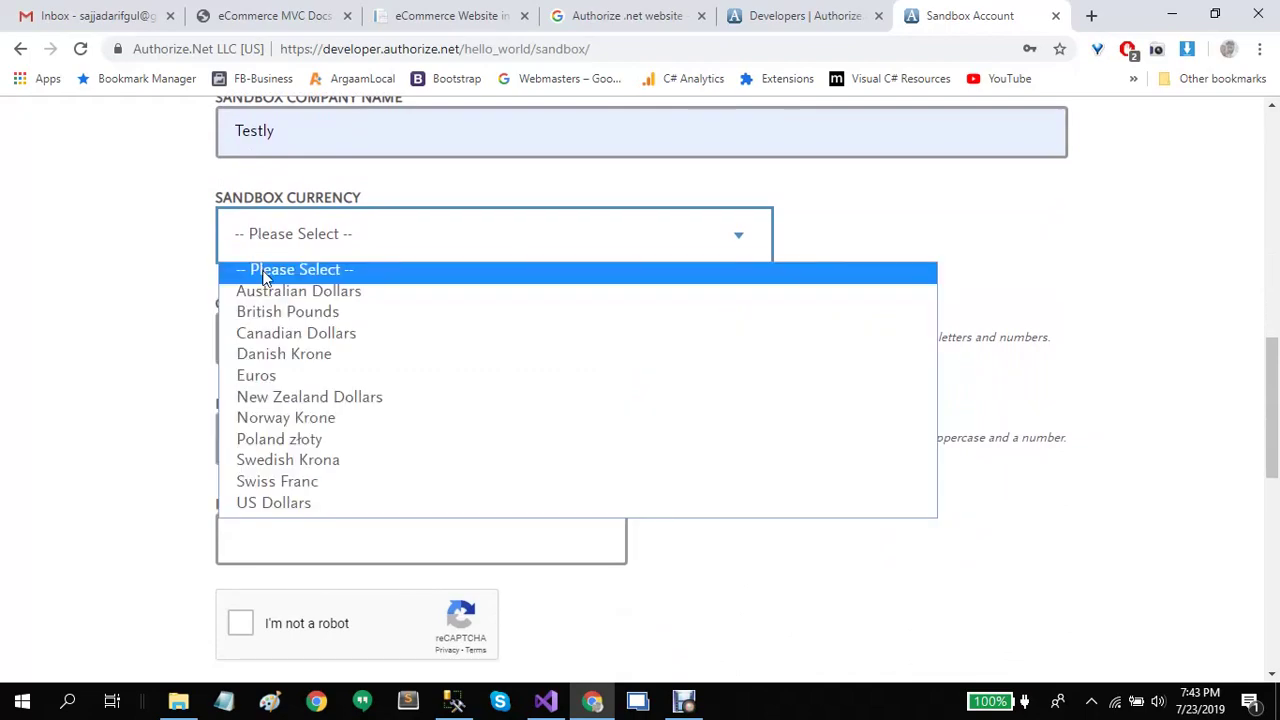
pyautogui.click(280, 502)
# - Enter testperson4video, all in lowercase, as the login ID for the sandbox account
pyautogui.click(314, 340)
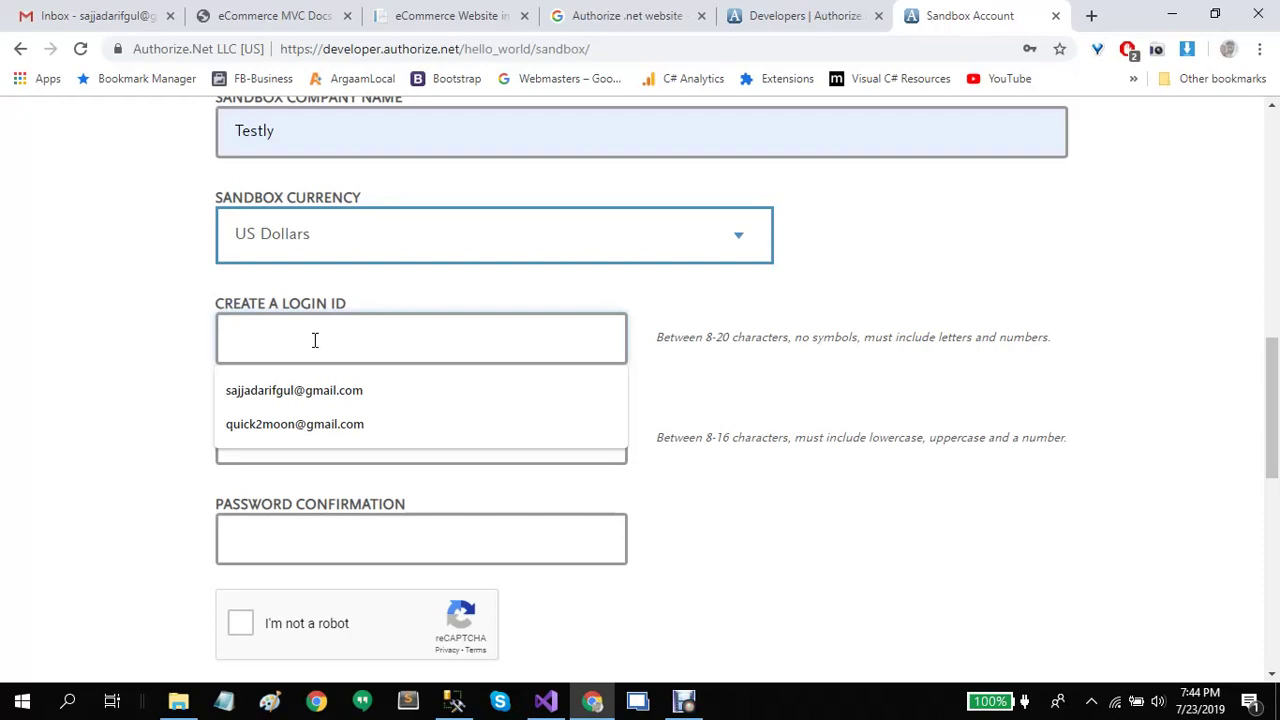
pyautogui.write('test')
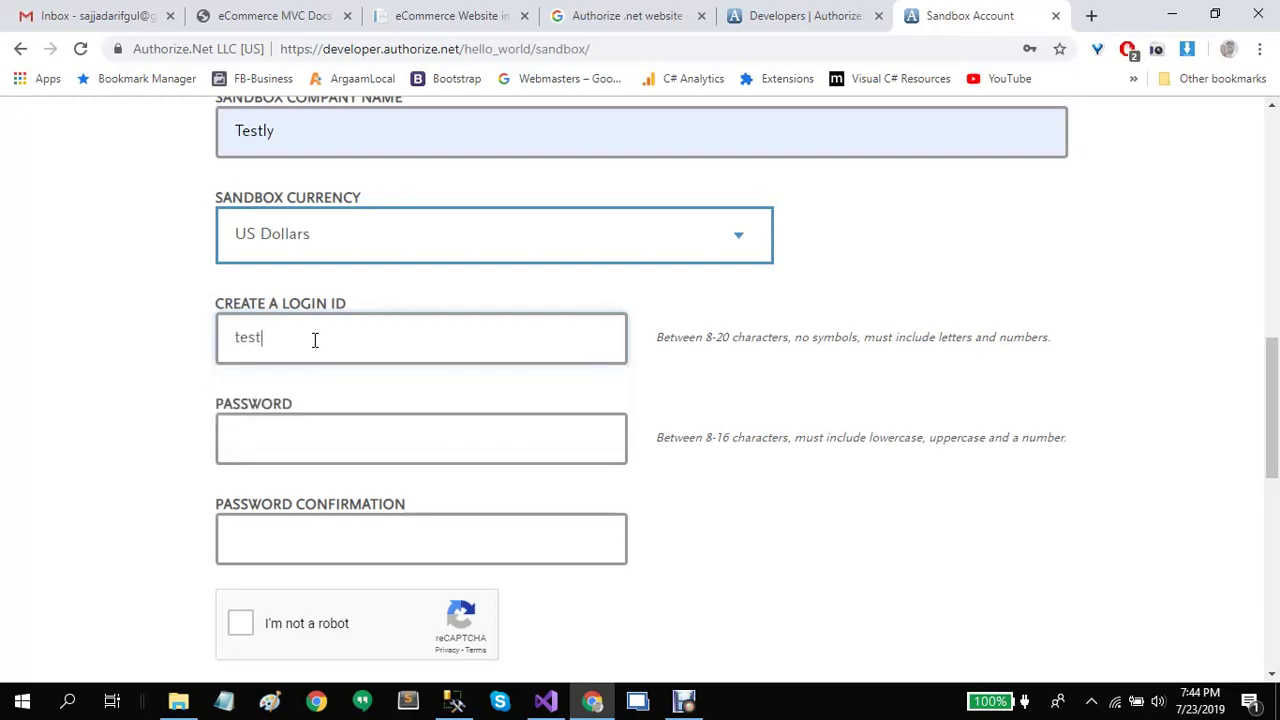
pyautogui.write('person4Video')
pyautogui.click(314, 340)
pyautogui.press('Delete')
pyautogui.write('v')
# - Enter the sandbox account password and repeat it in the password confirmation field
pyautogui.click(314, 433)
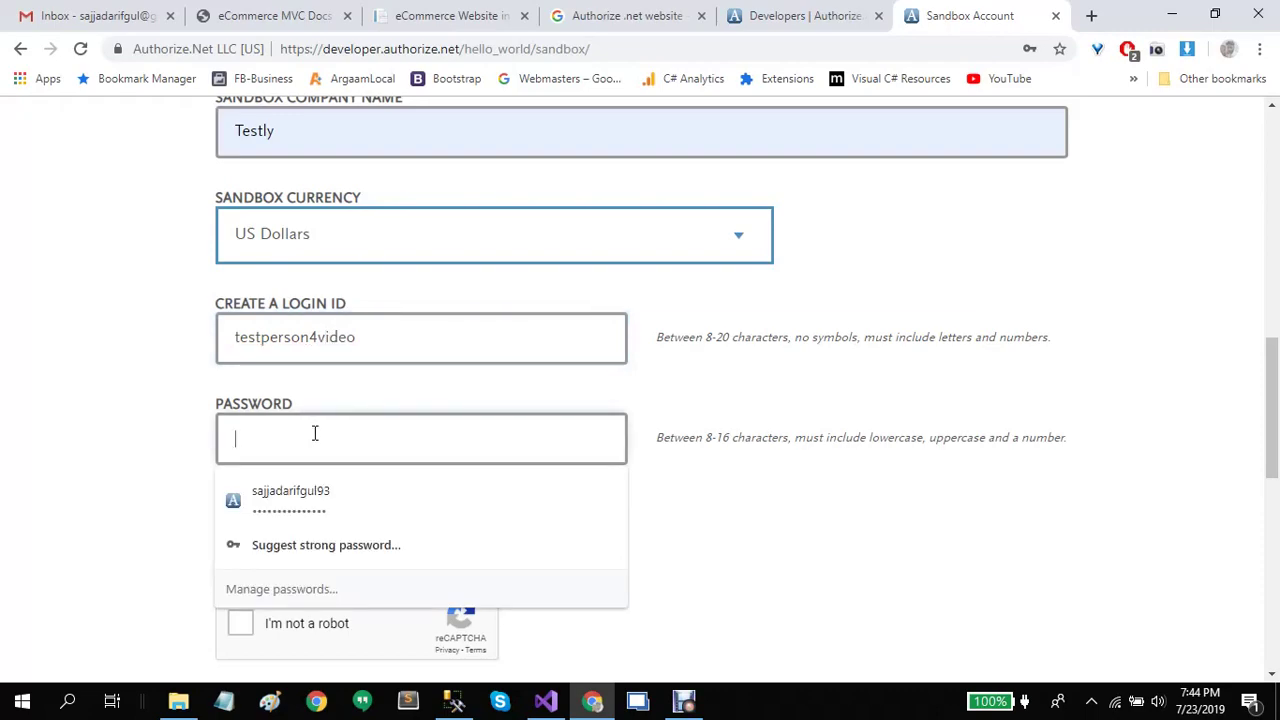
pyautogui.write('••••••••••')
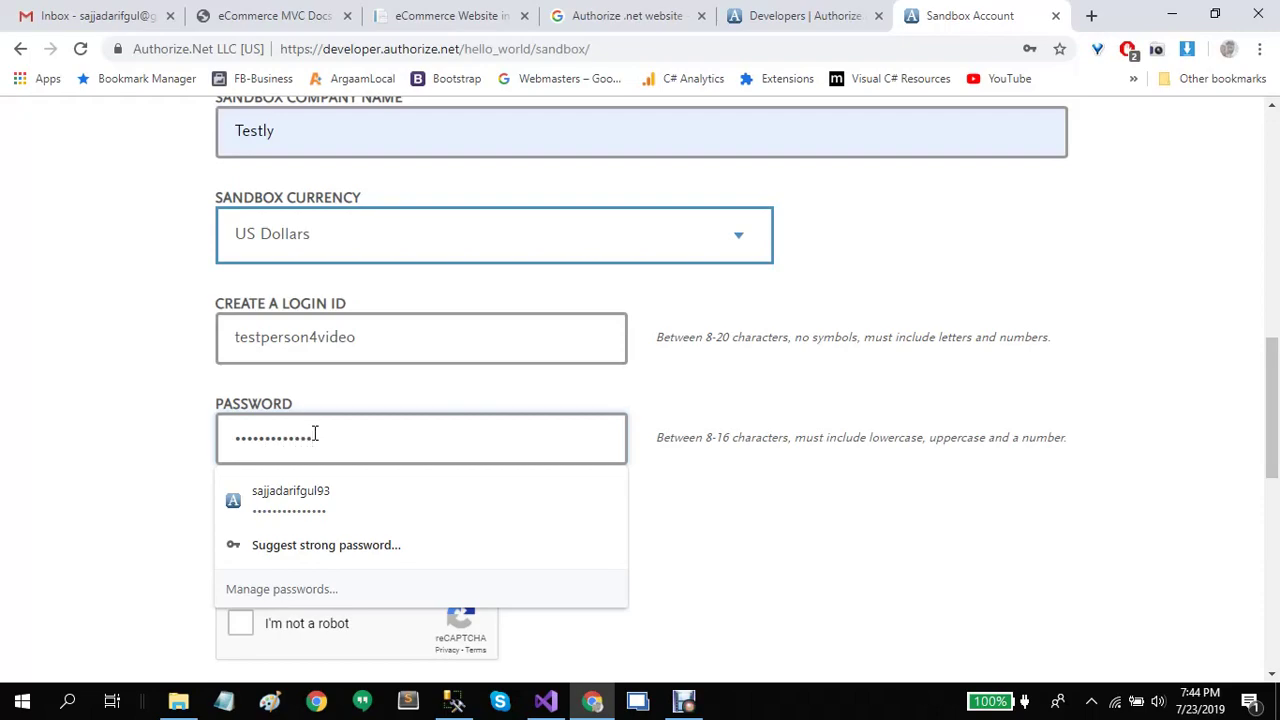
pyautogui.press('Tab')
pyautogui.write('••••••')
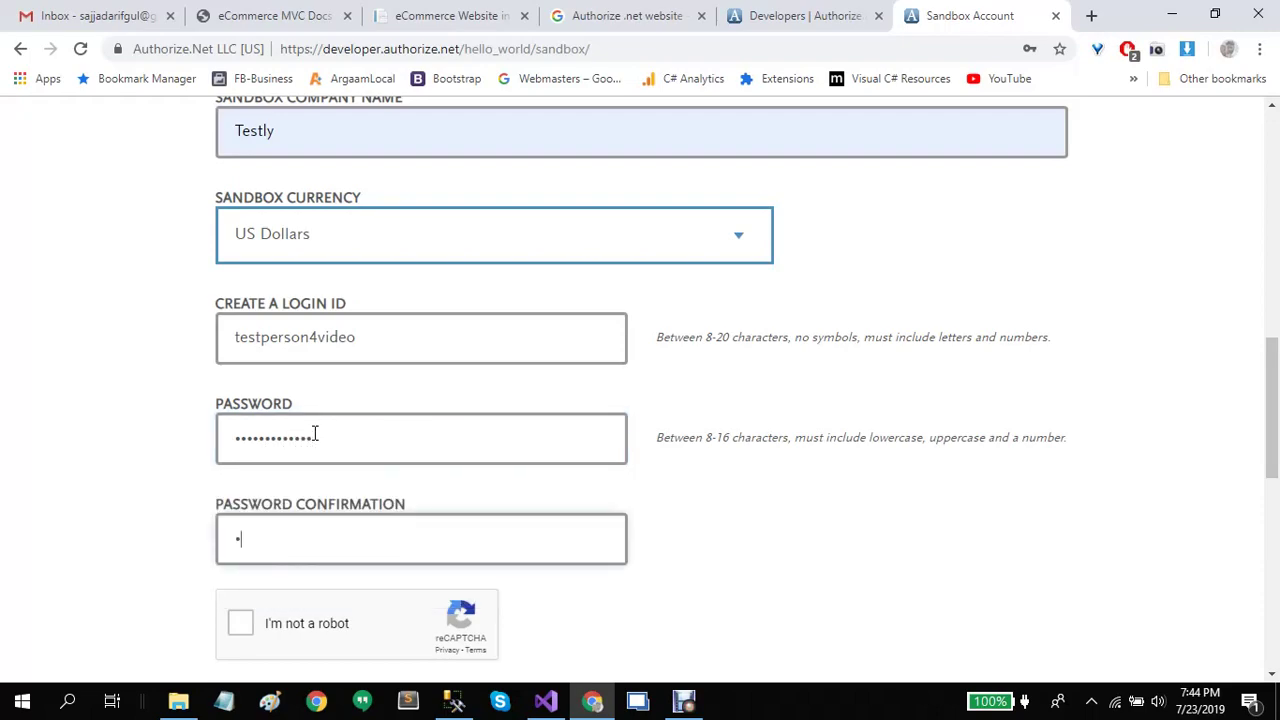
pyautogui.write('••••')
# - Complete the reCAPTCHA check and accept the Authorize.Net Sandbox Account Agreement
pyautogui.scroll(-1, 126, 474)
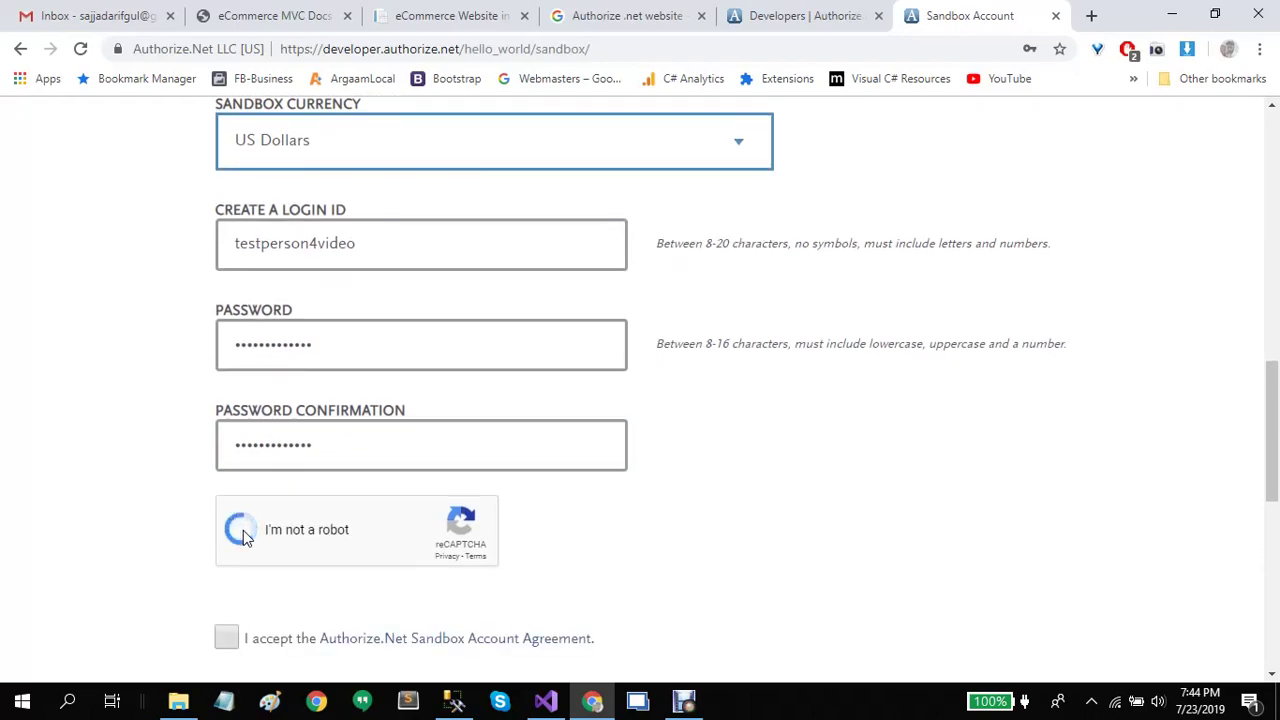
pyautogui.scroll(-1, 243, 534)
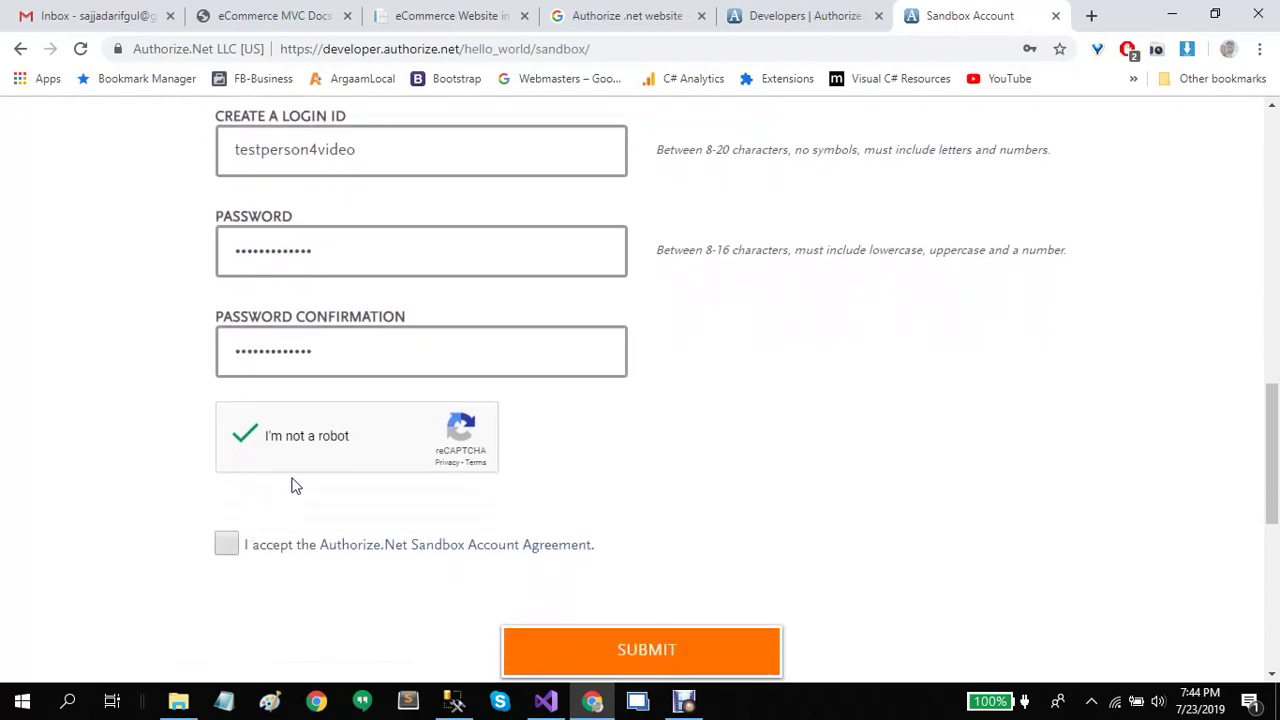
pyautogui.click(229, 546)
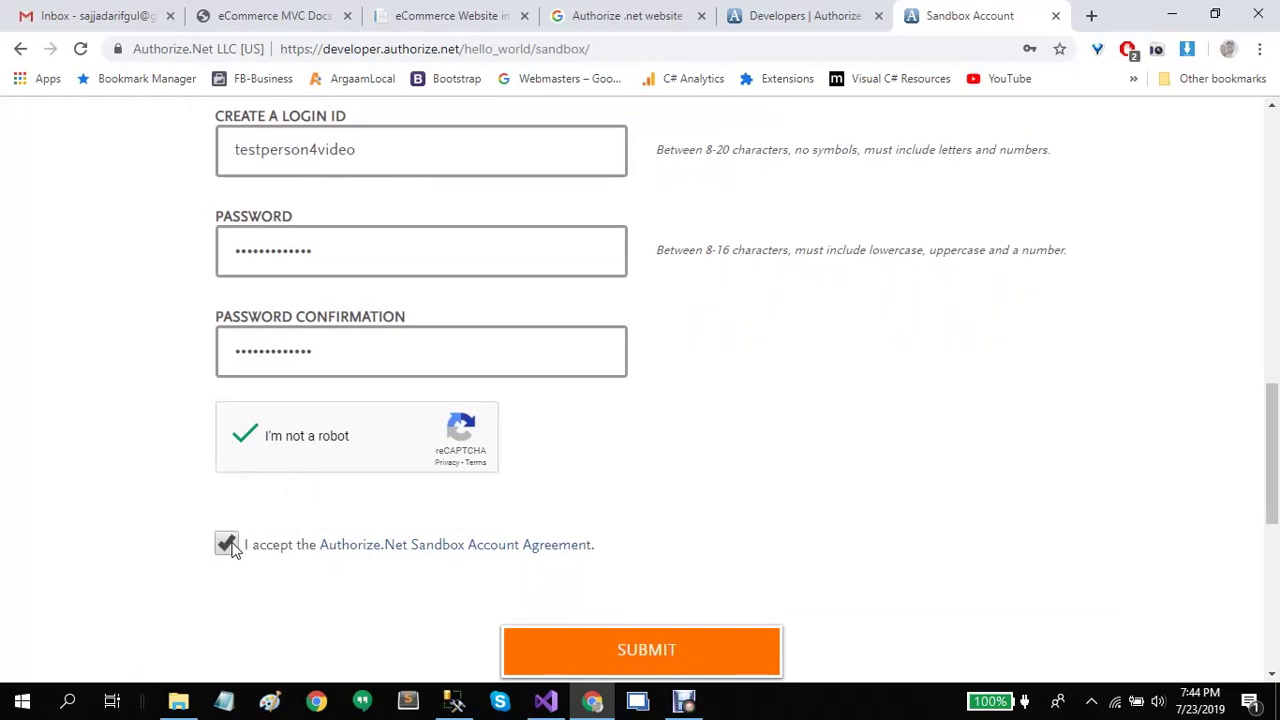
# - Recheck the login ID, submit the sandbox account form and save the new credentials in the browser
pyautogui.scroll(-1, 590, 487)
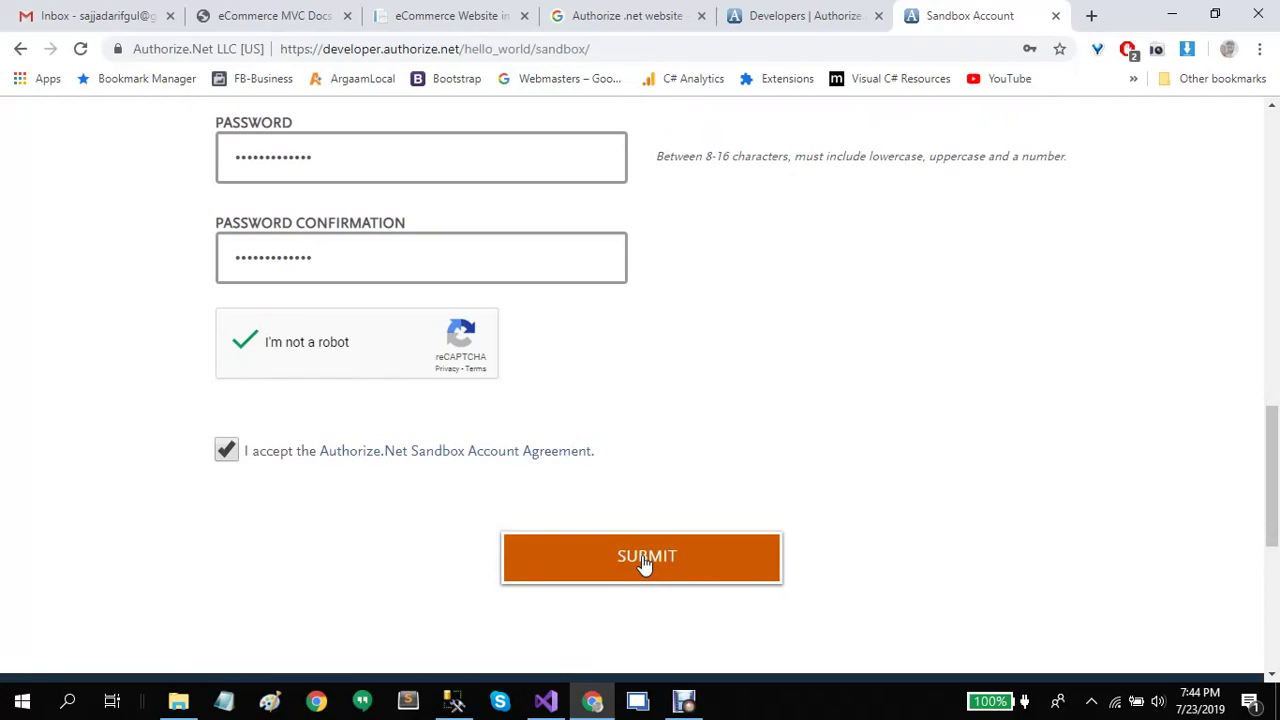
pyautogui.scroll(2, 540, 397)
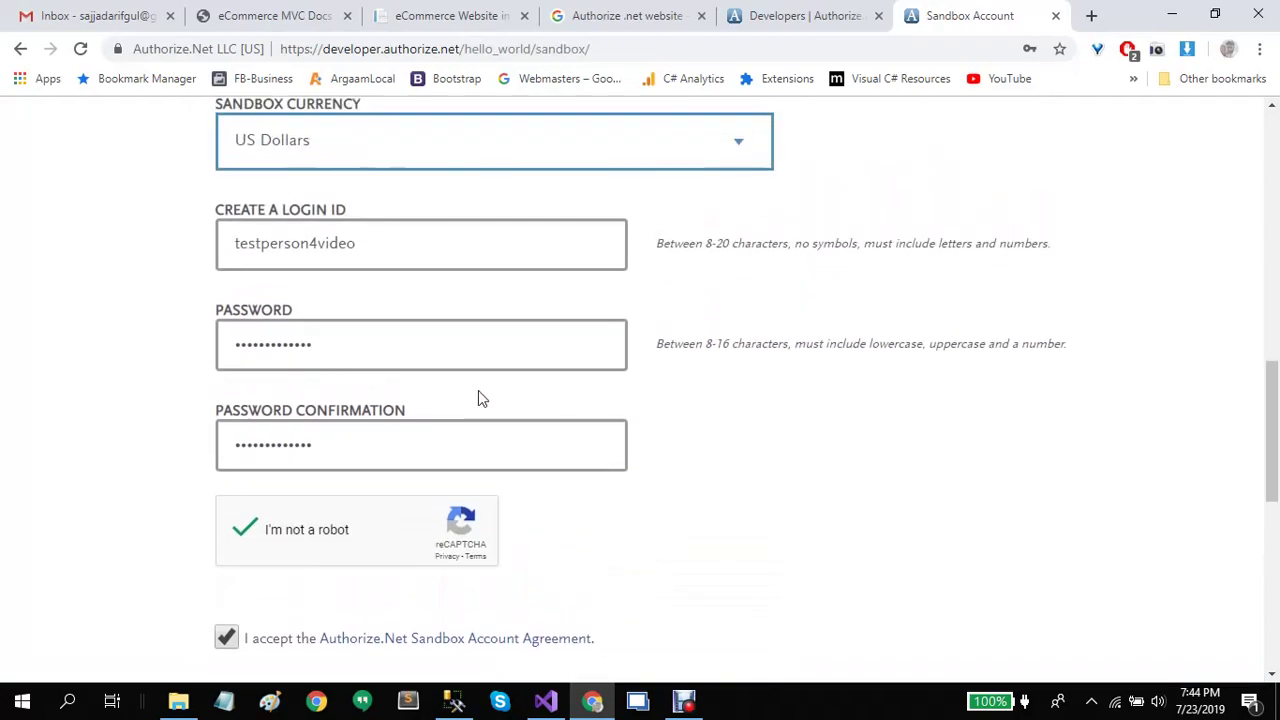
pyautogui.click(334, 250)
pyautogui.moveTo(356, 244); pyautogui.dragTo(236, 244)
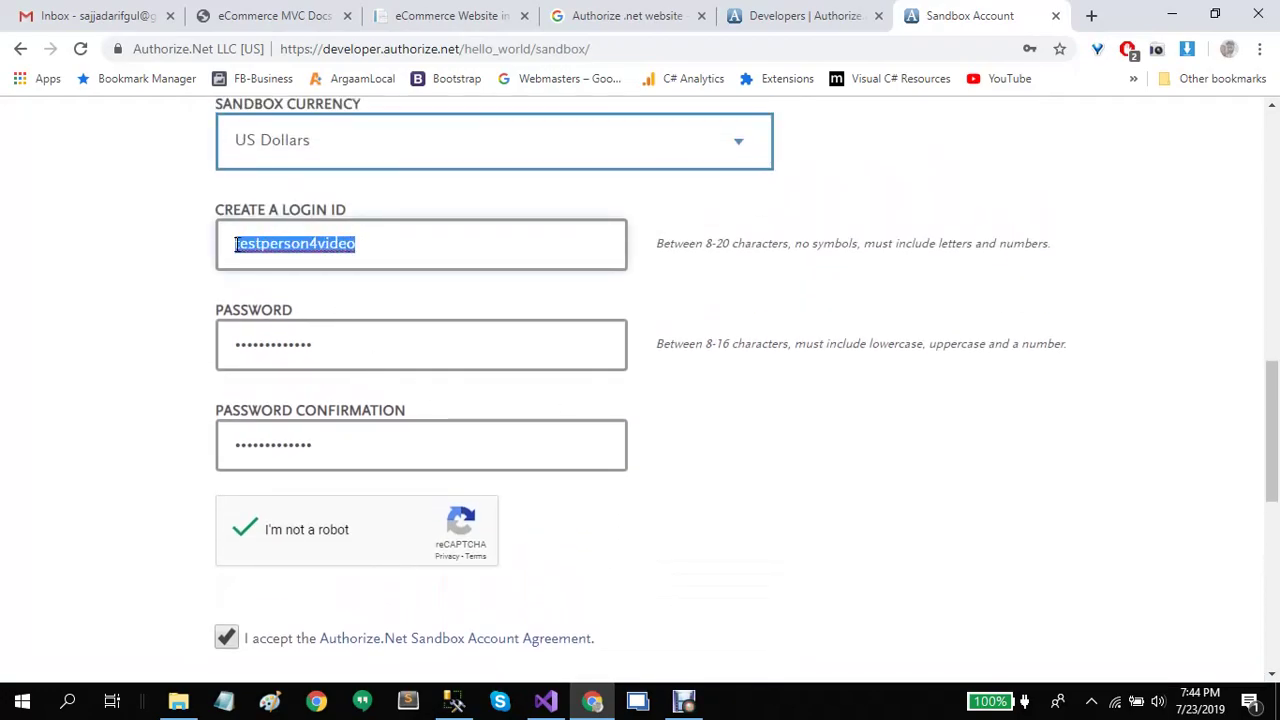
pyautogui.scroll(-3, 111, 300)
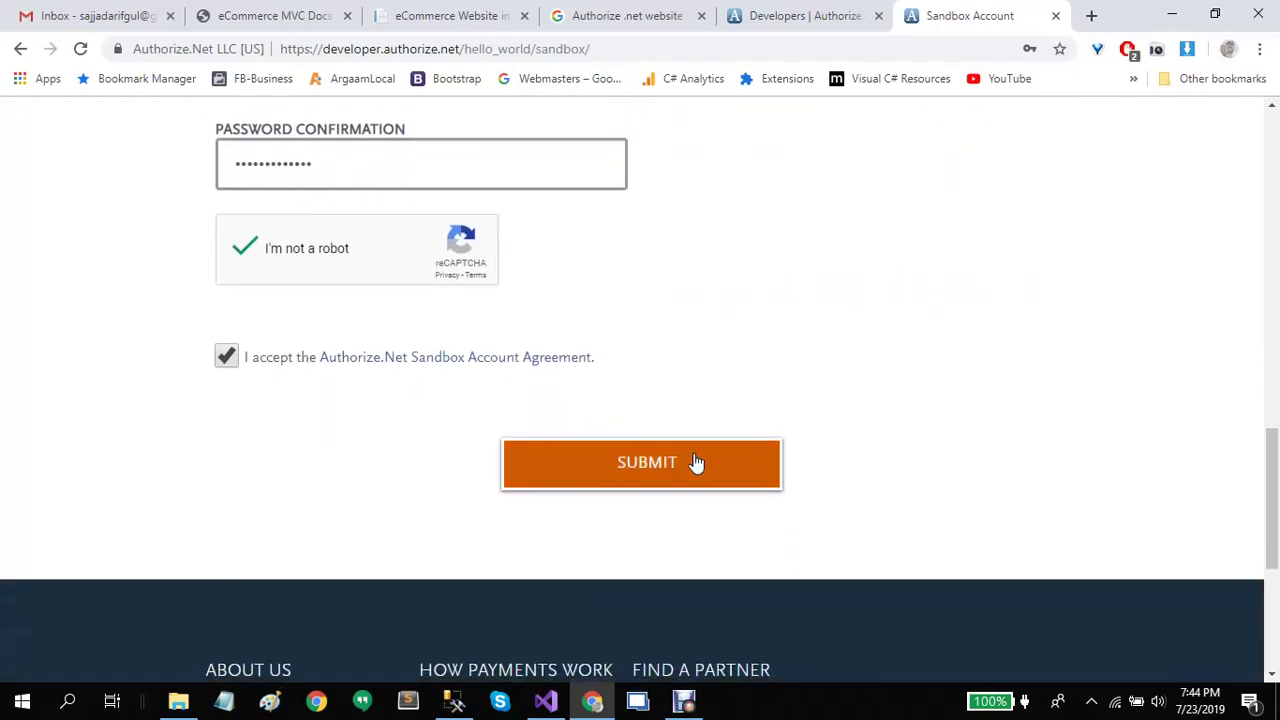
pyautogui.click(652, 474)
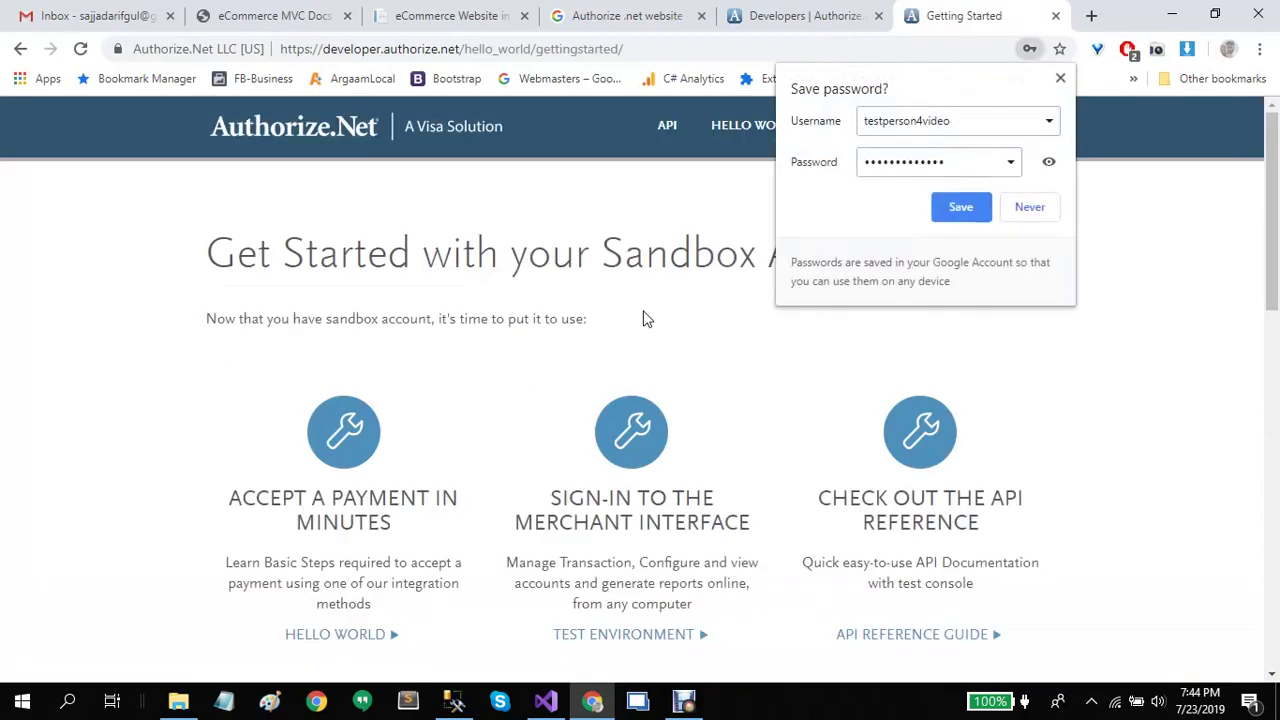
pyautogui.click(961, 207)
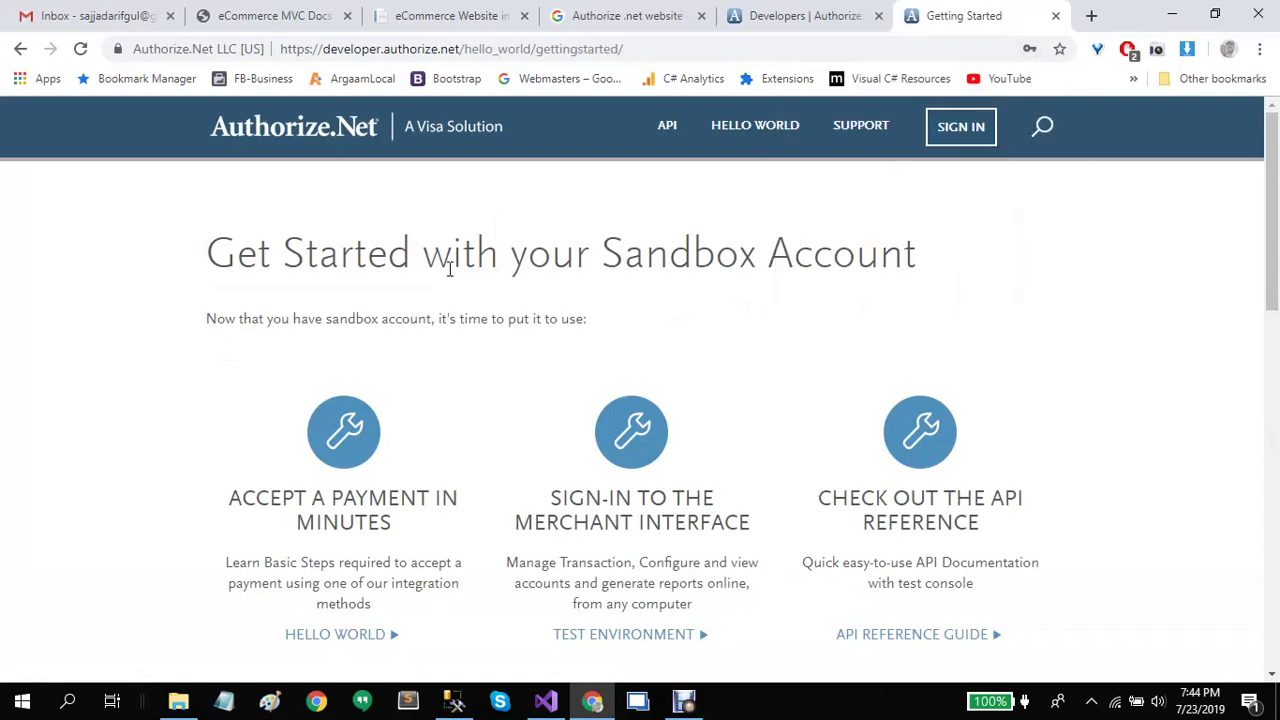
# - Sign in to the Authorize.Net sandbox with the saved testperson4video username and its password
pyautogui.scroll(-1, 720, 260)
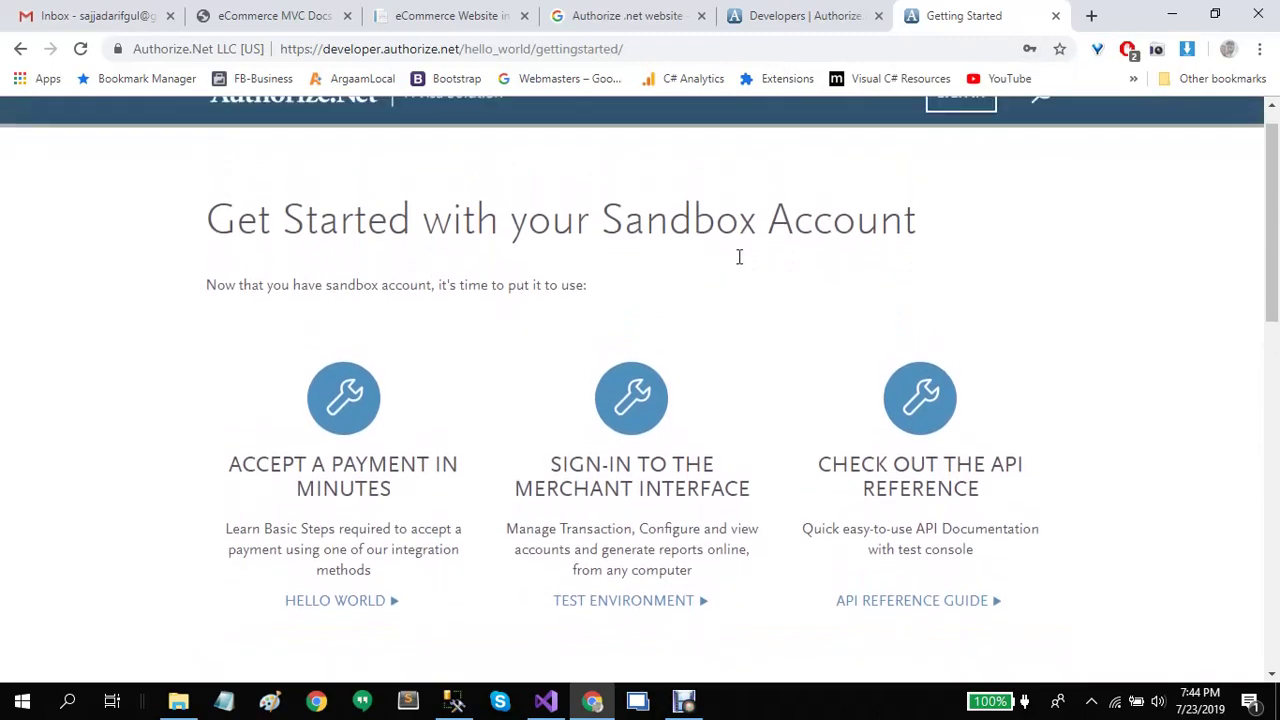
pyautogui.scroll(1, 739, 257)
pyautogui.click(962, 138)
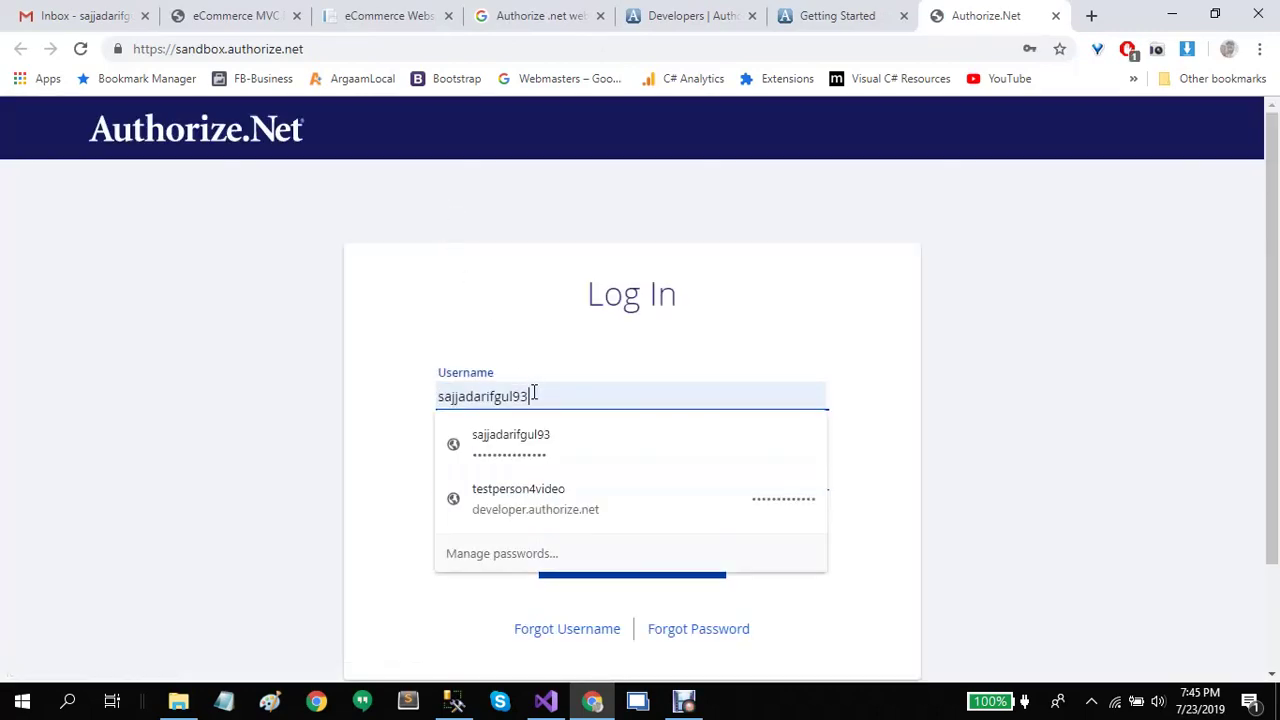
pyautogui.doubleClick(534, 392)
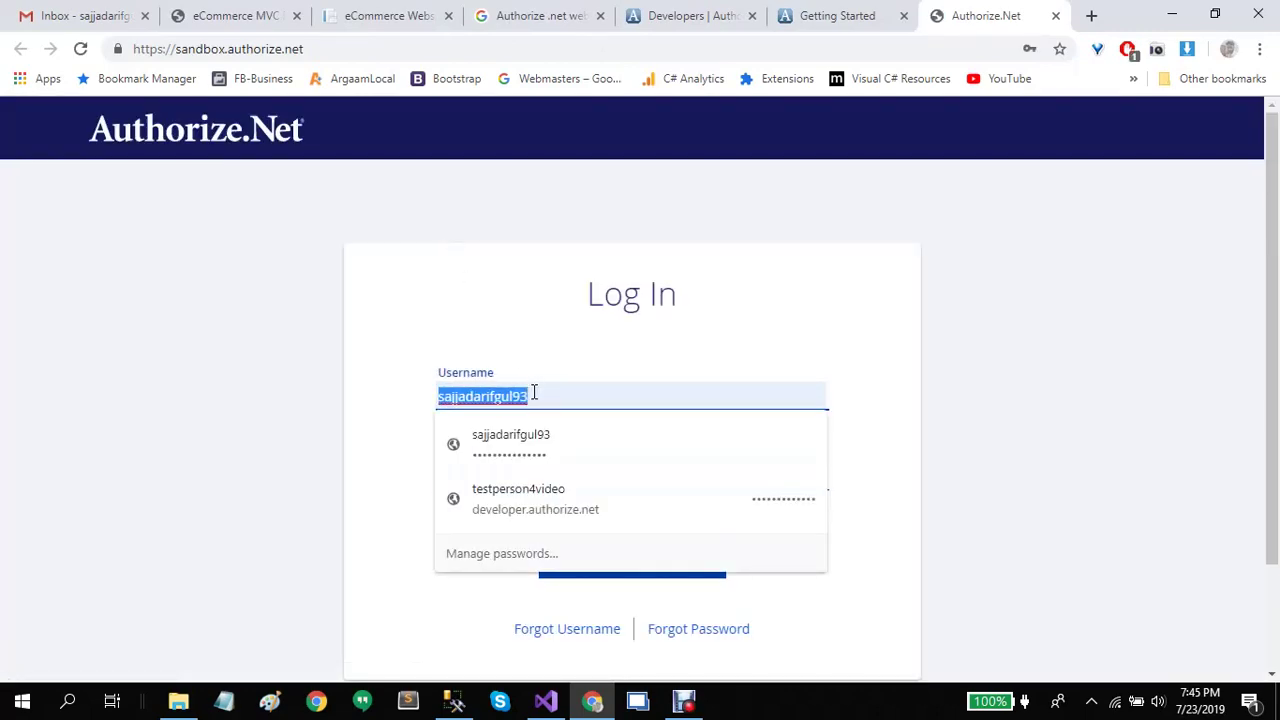
pyautogui.click(551, 496)
pyautogui.click(636, 566)
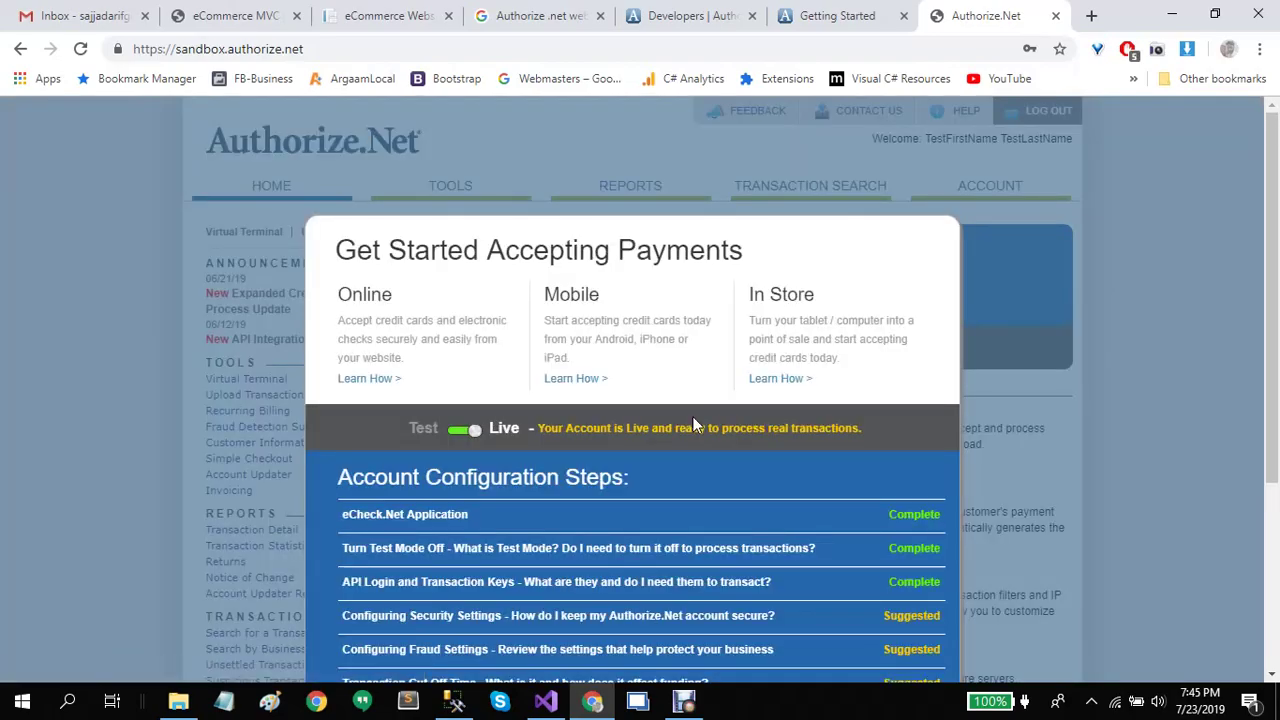
# - Dismiss the Get Started Accepting Payments overview and open the API Credentials & Keys page from the account's security settings
pyautogui.scroll(-2, 692, 416)
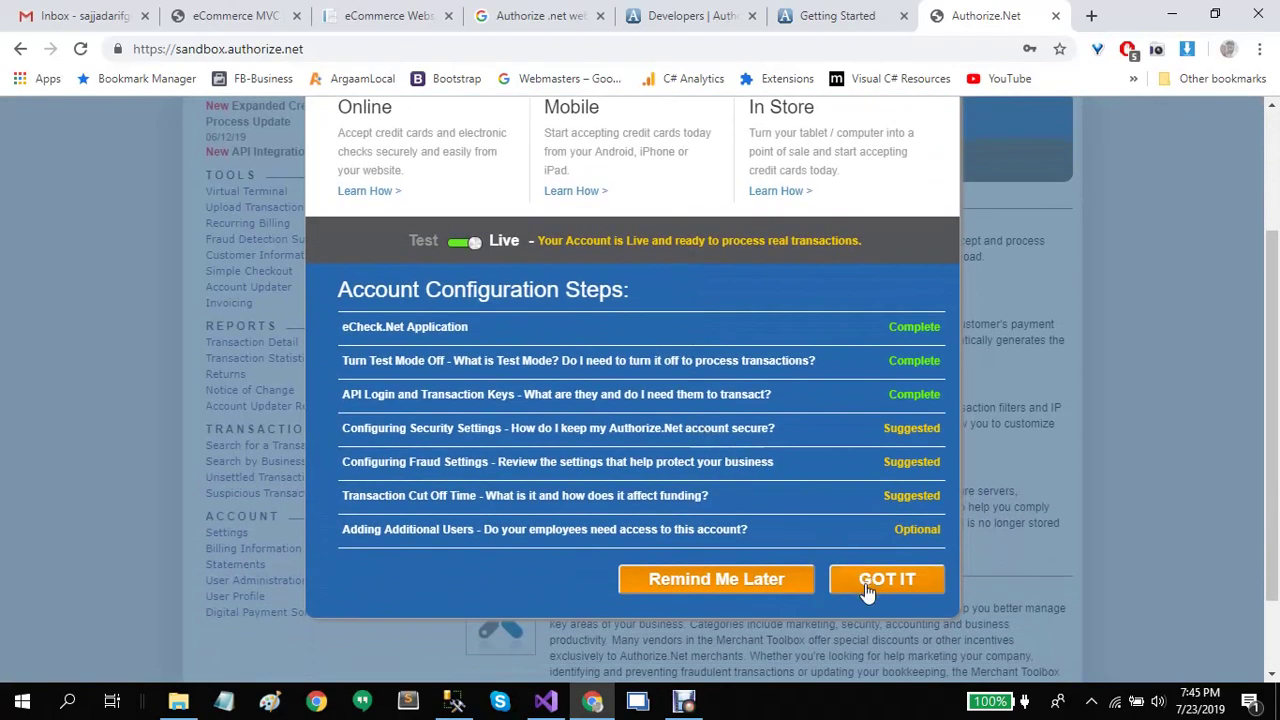
pyautogui.click(867, 590)
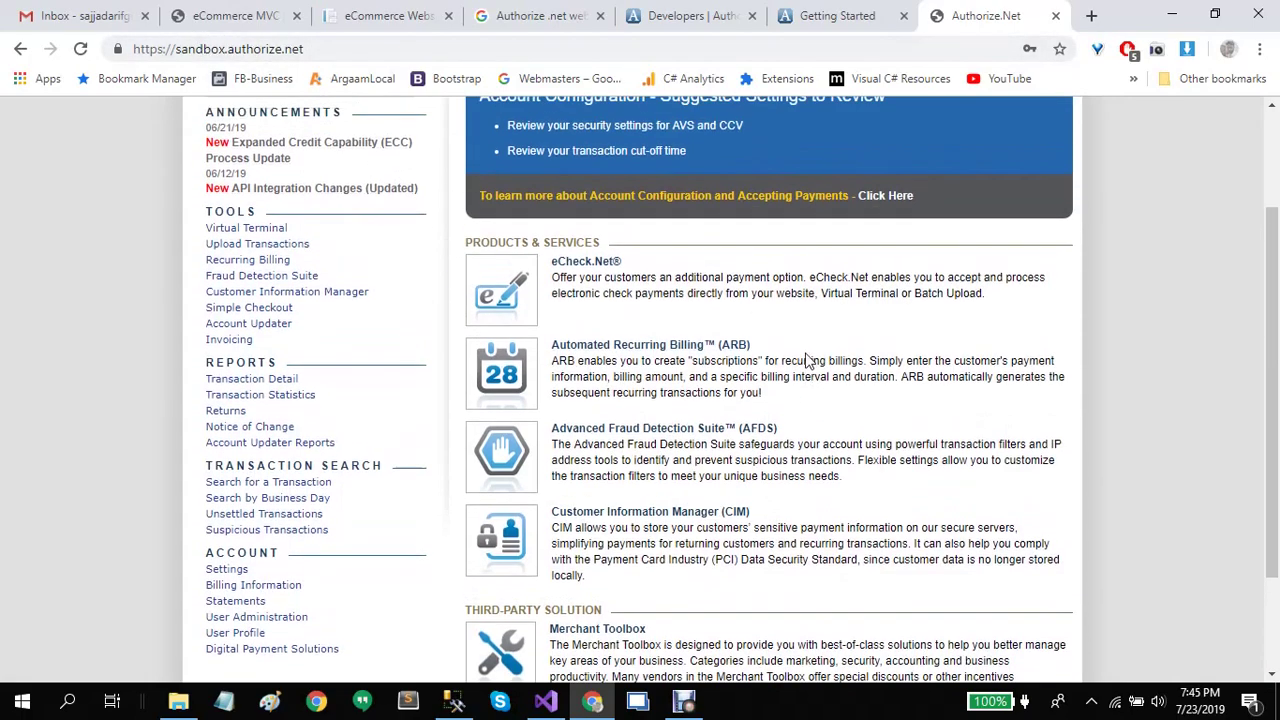
pyautogui.scroll(2, 806, 363)
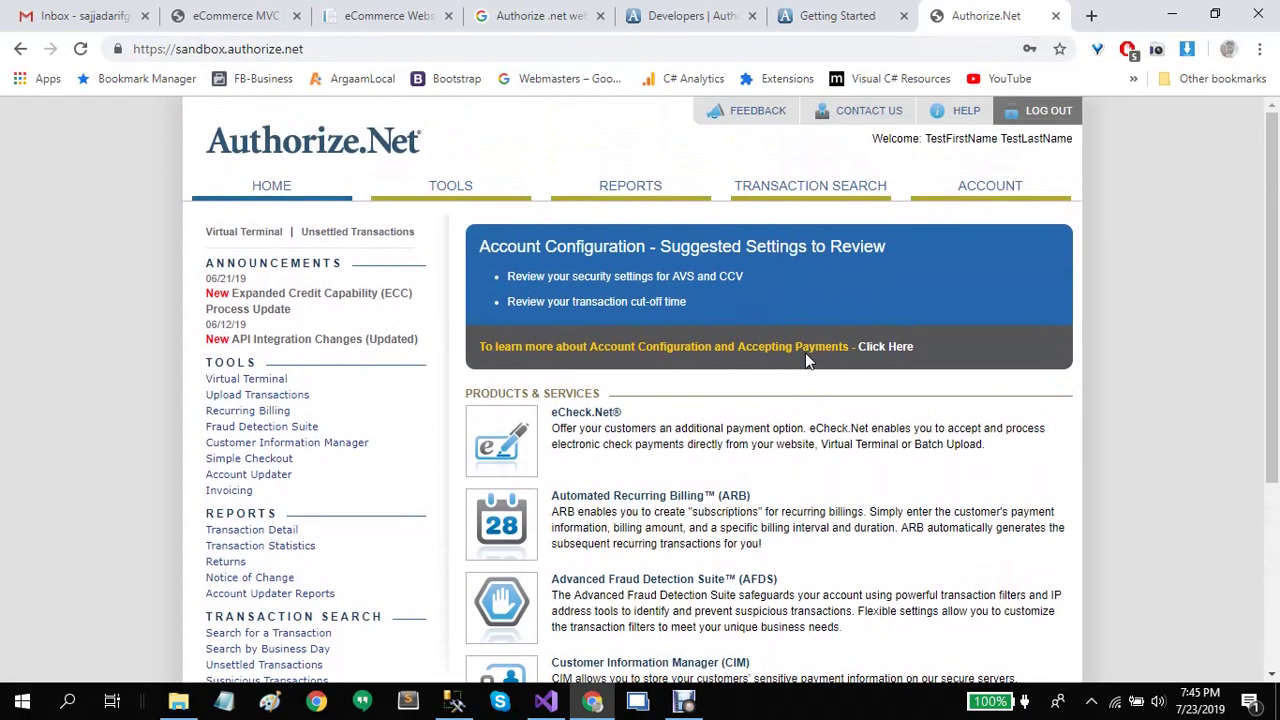
pyautogui.click(975, 188)
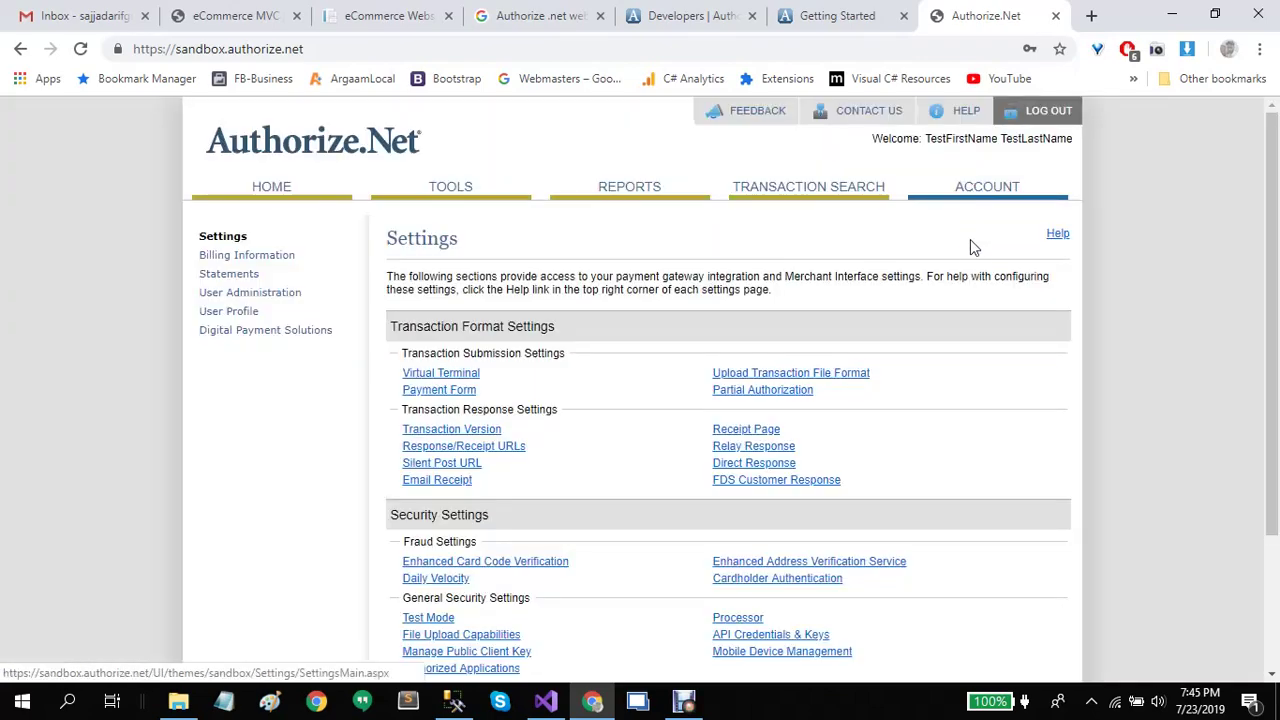
pyautogui.scroll(-1, 822, 290)
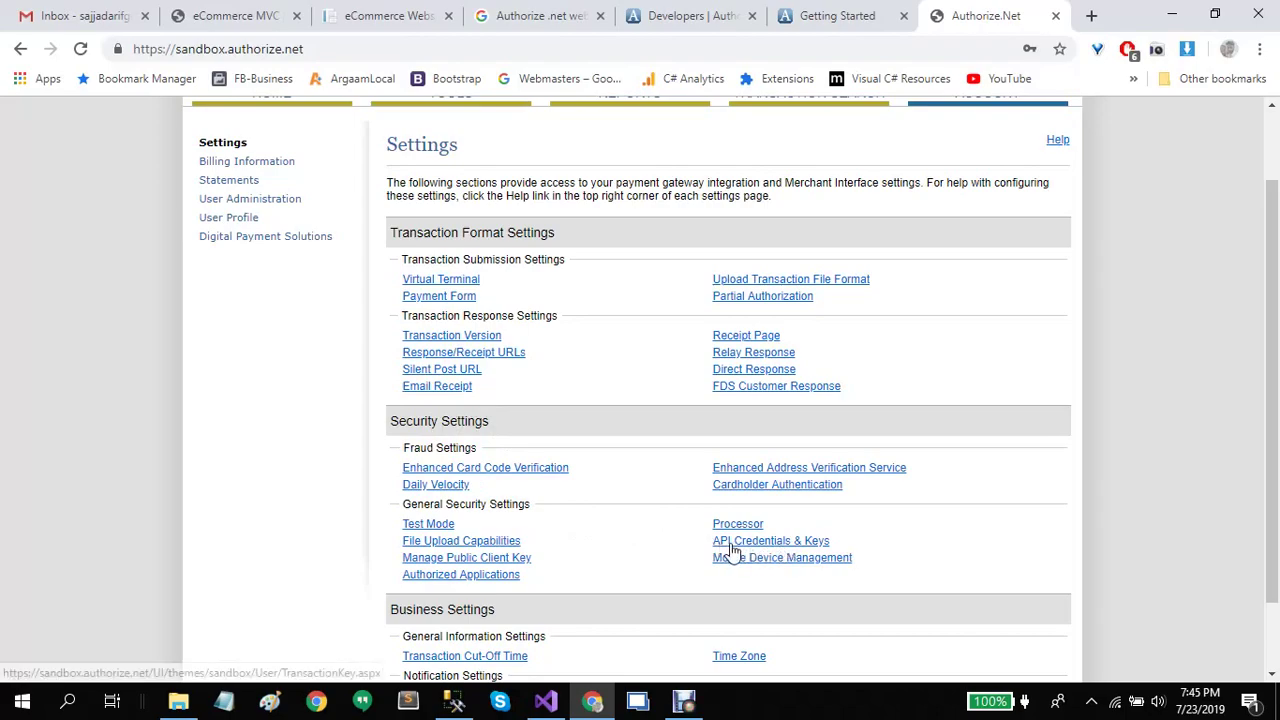
pyautogui.click(795, 544)
pyautogui.scroll(-2, 768, 488)
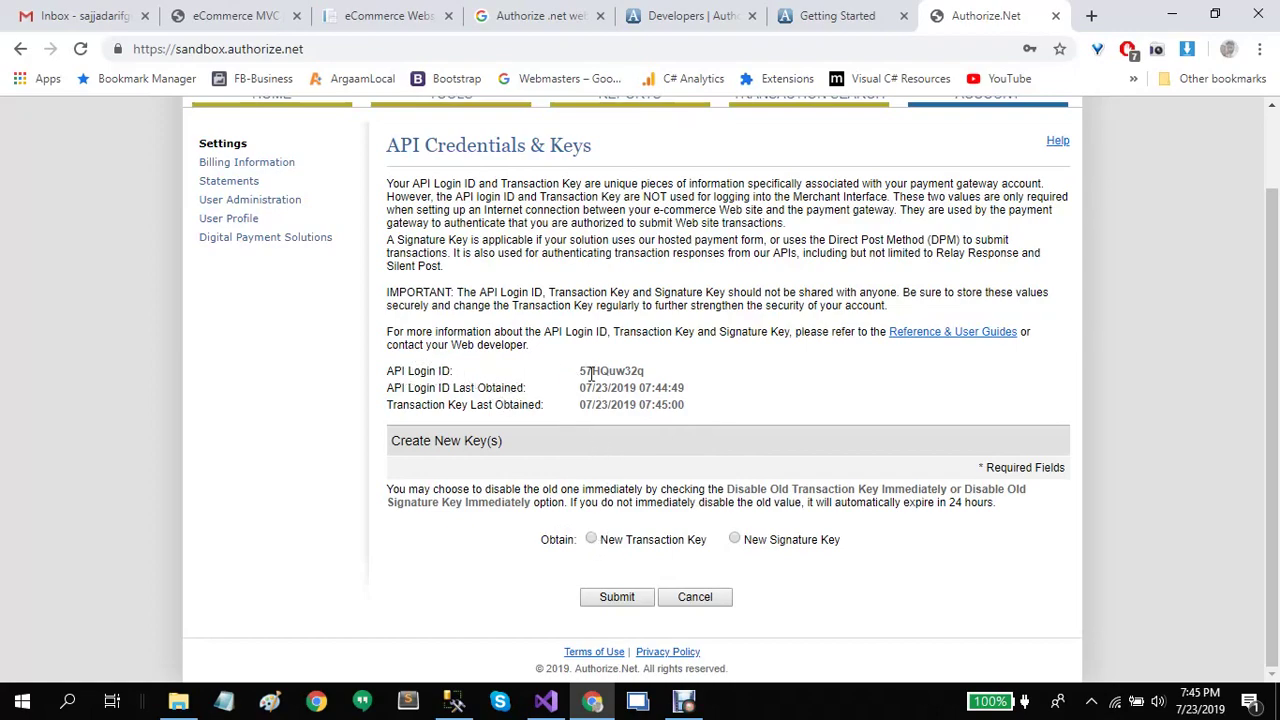
# - Copy the account's API Login ID from the API Credentials & Keys page
pyautogui.doubleClick(601, 371)
pyautogui.rightClick(602, 372)
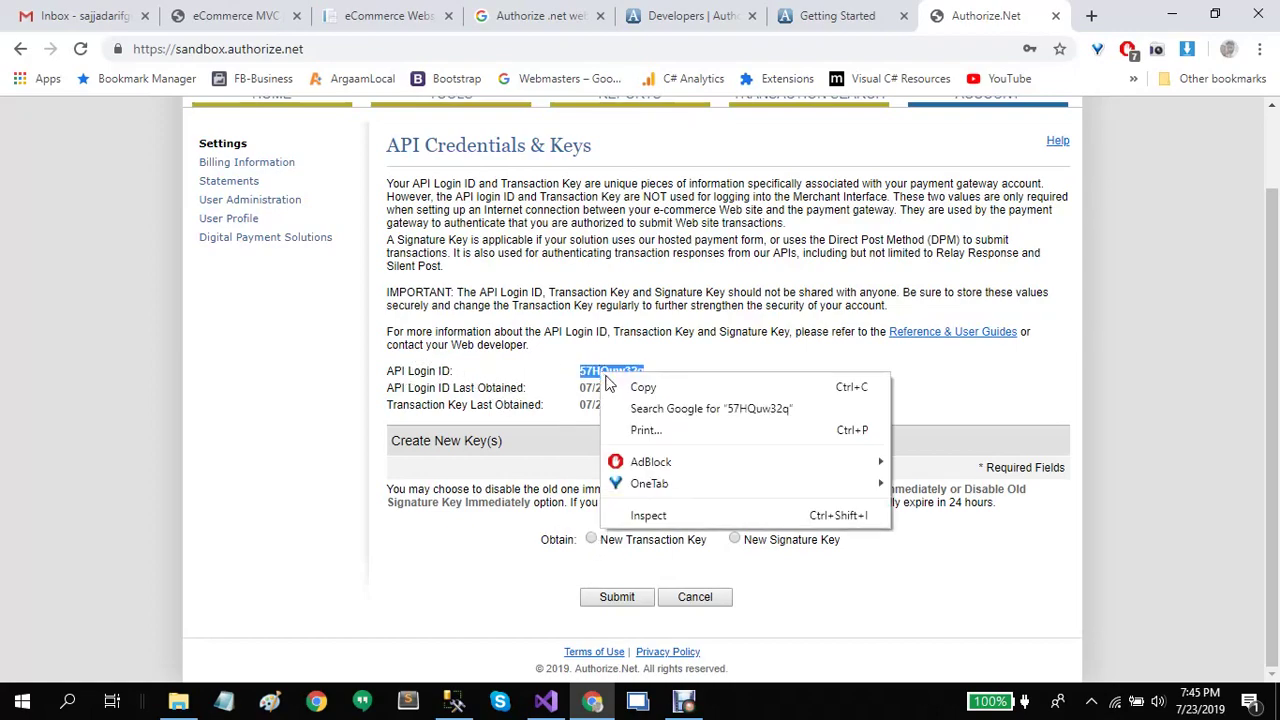
pyautogui.click(617, 390)
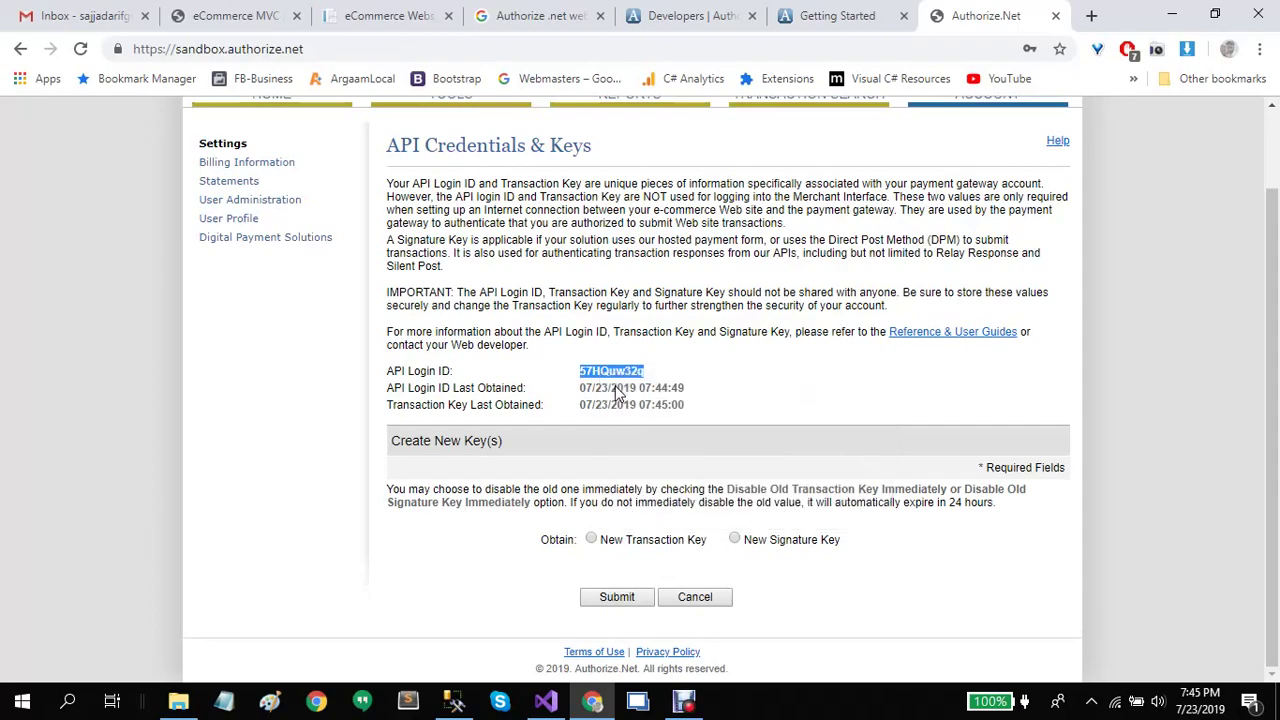
# - Switch to Visual Studio and open the Web.config file of the eCommerceMVC project
pyautogui.click(554, 703)
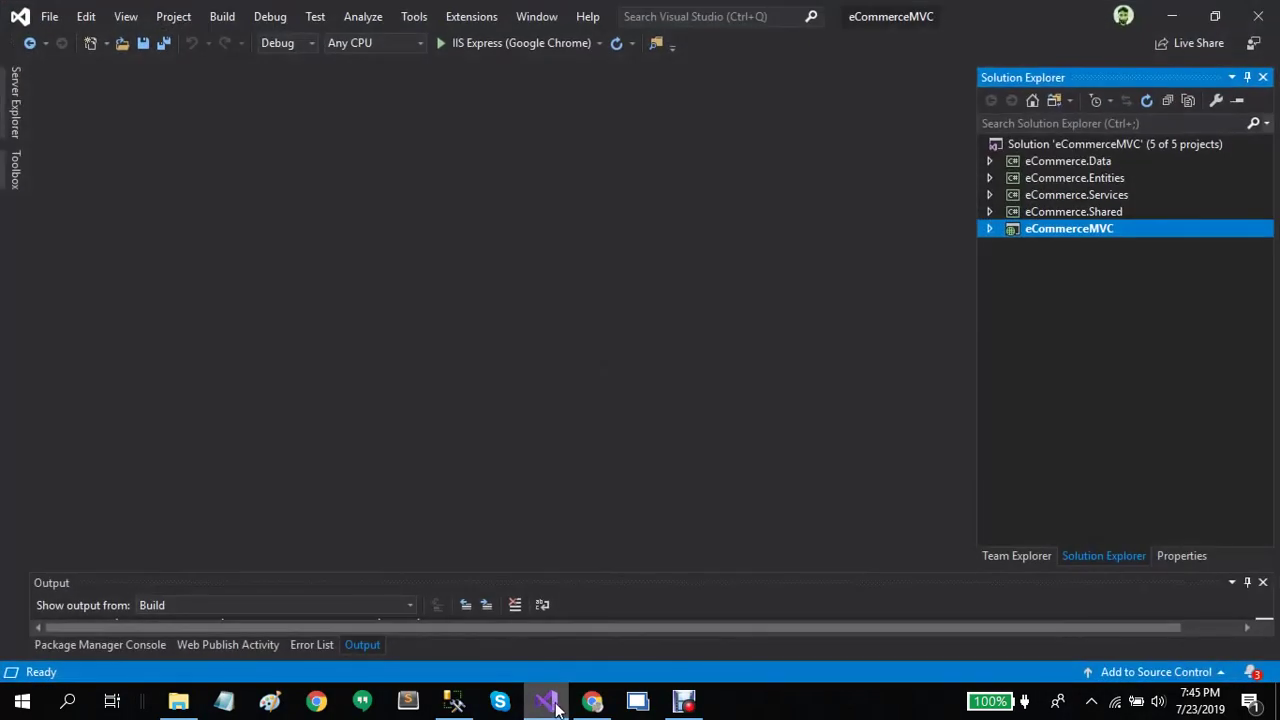
pyautogui.click(990, 230)
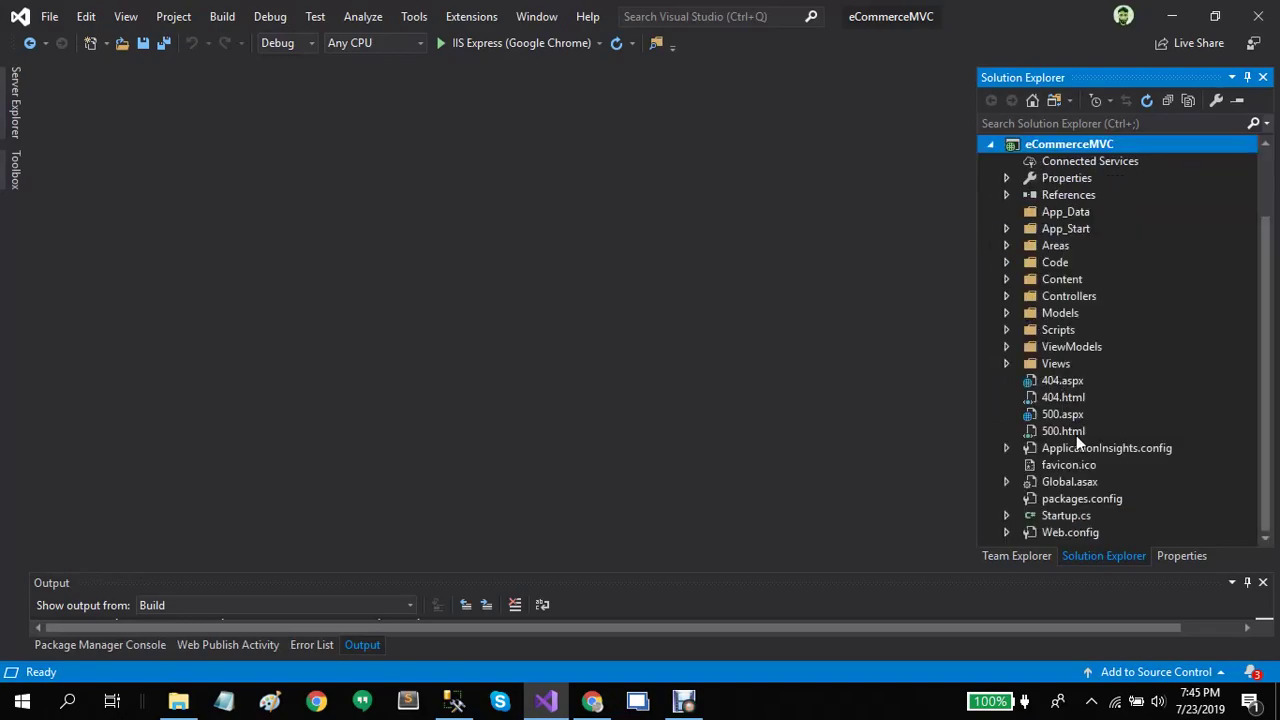
pyautogui.doubleClick(1085, 531)
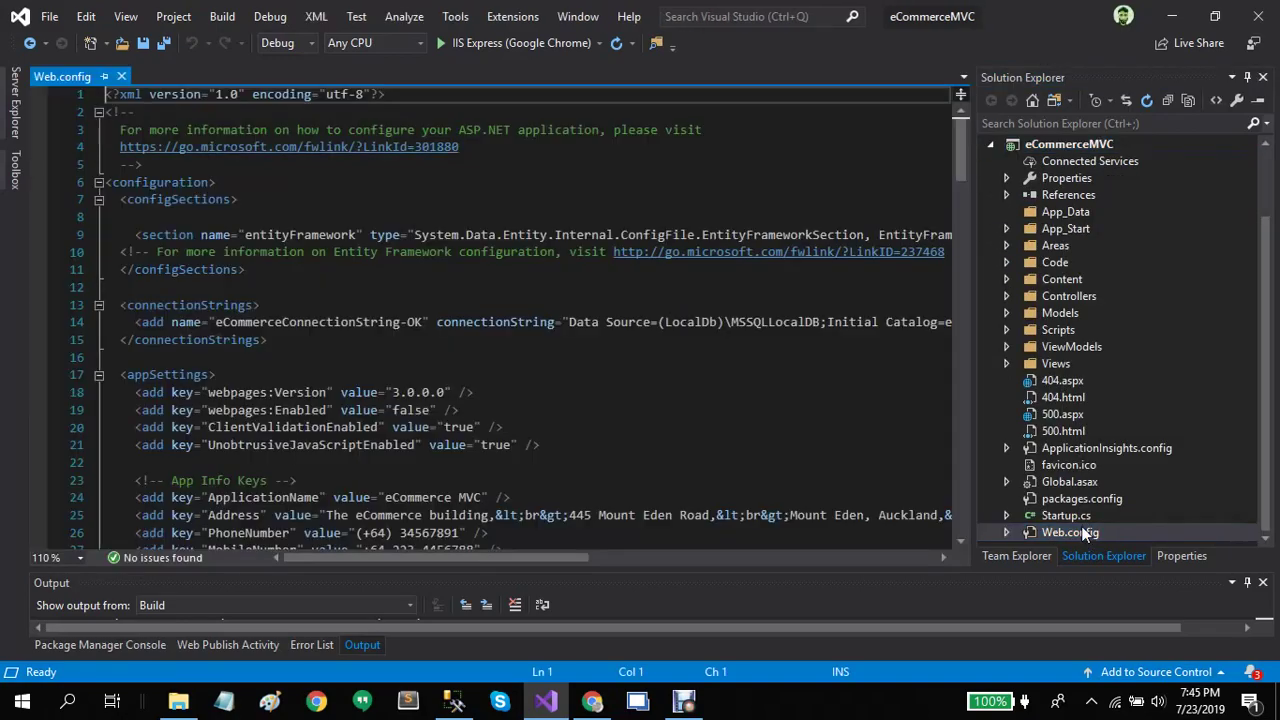
# - Paste the copied API Login ID as the value of the AuthorizeNet_ApiLoginID key in Web.config
pyautogui.scroll(-2, 510, 320)
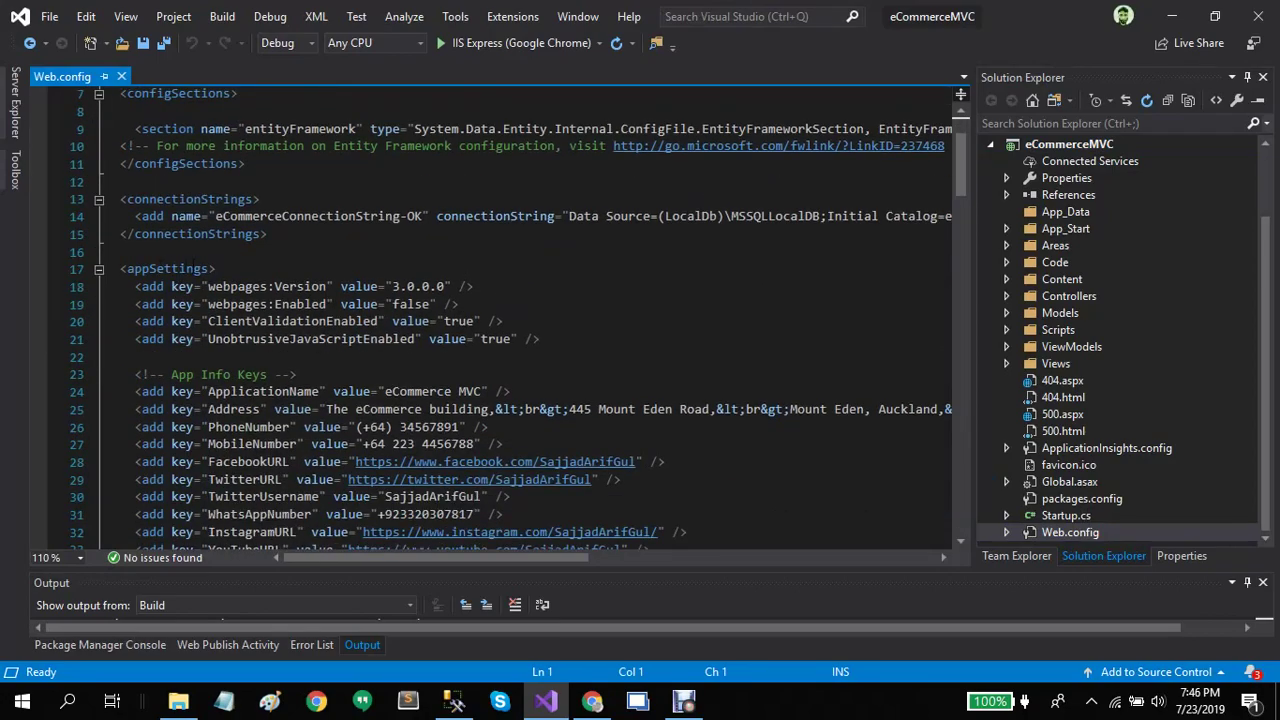
pyautogui.scroll(-2, 193, 268)
pyautogui.scroll(-1, 210, 278)
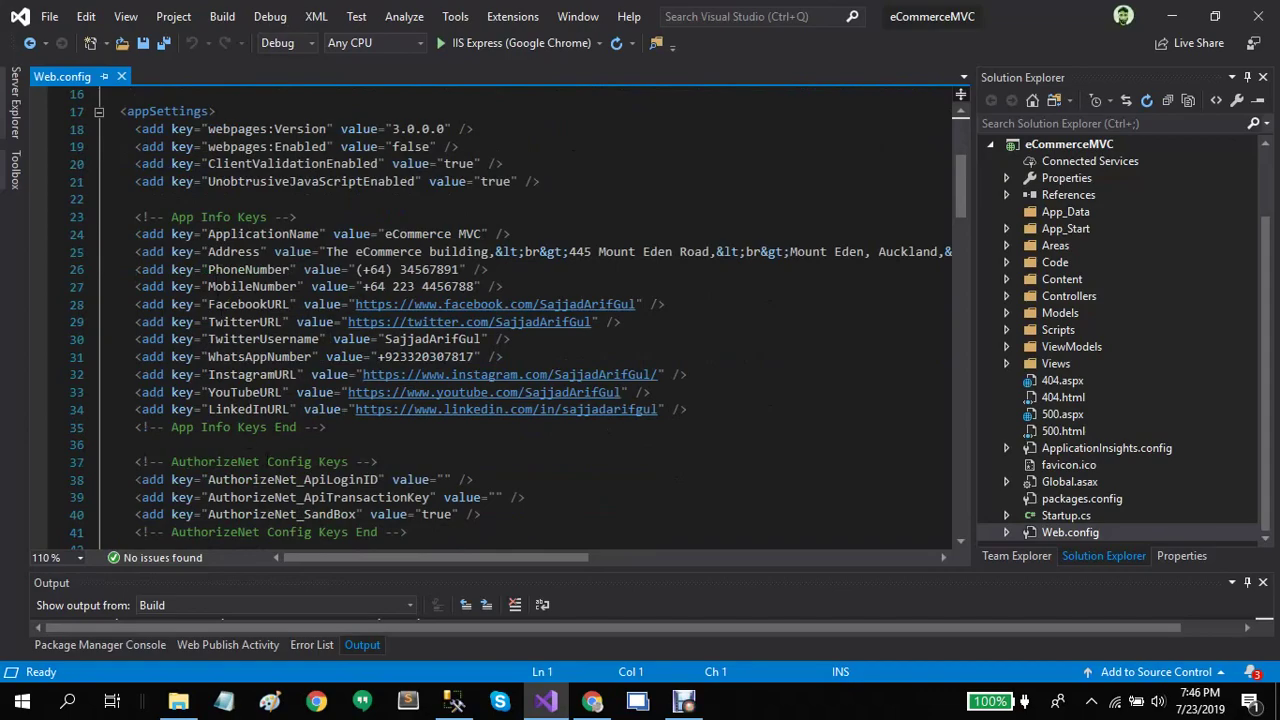
pyautogui.scroll(-1, 510, 318)
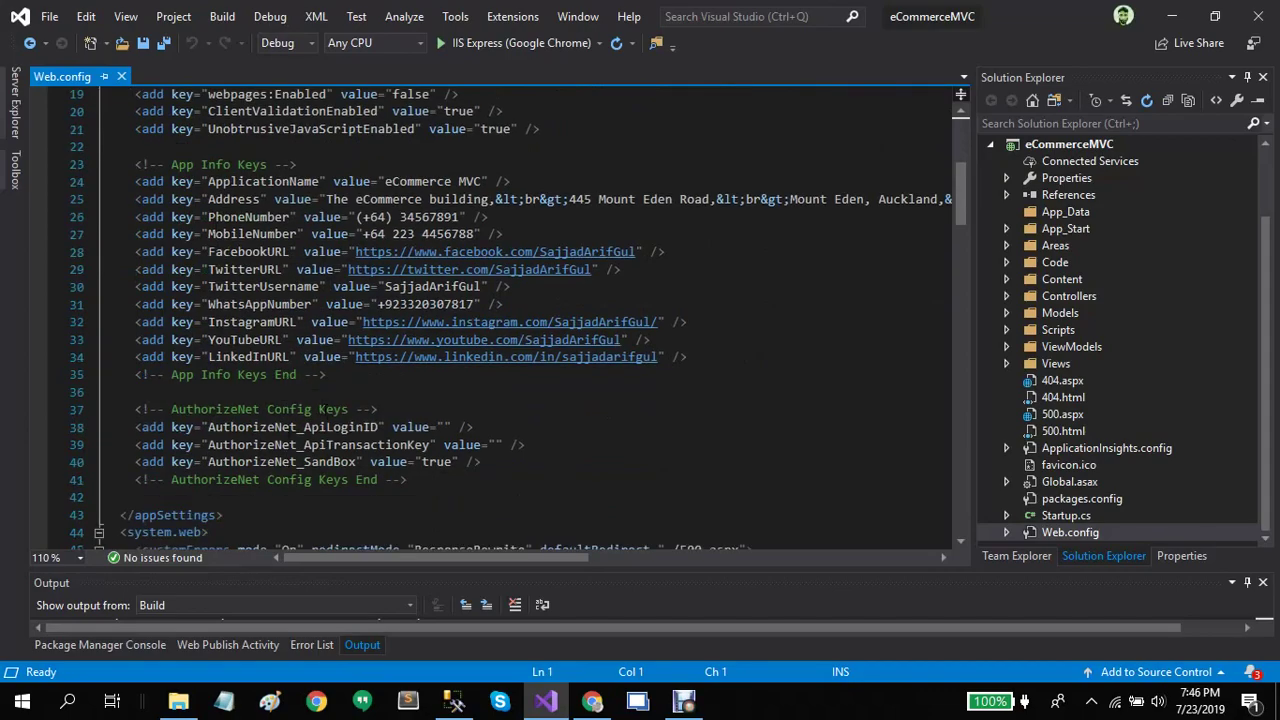
pyautogui.scroll(-1, 330, 410)
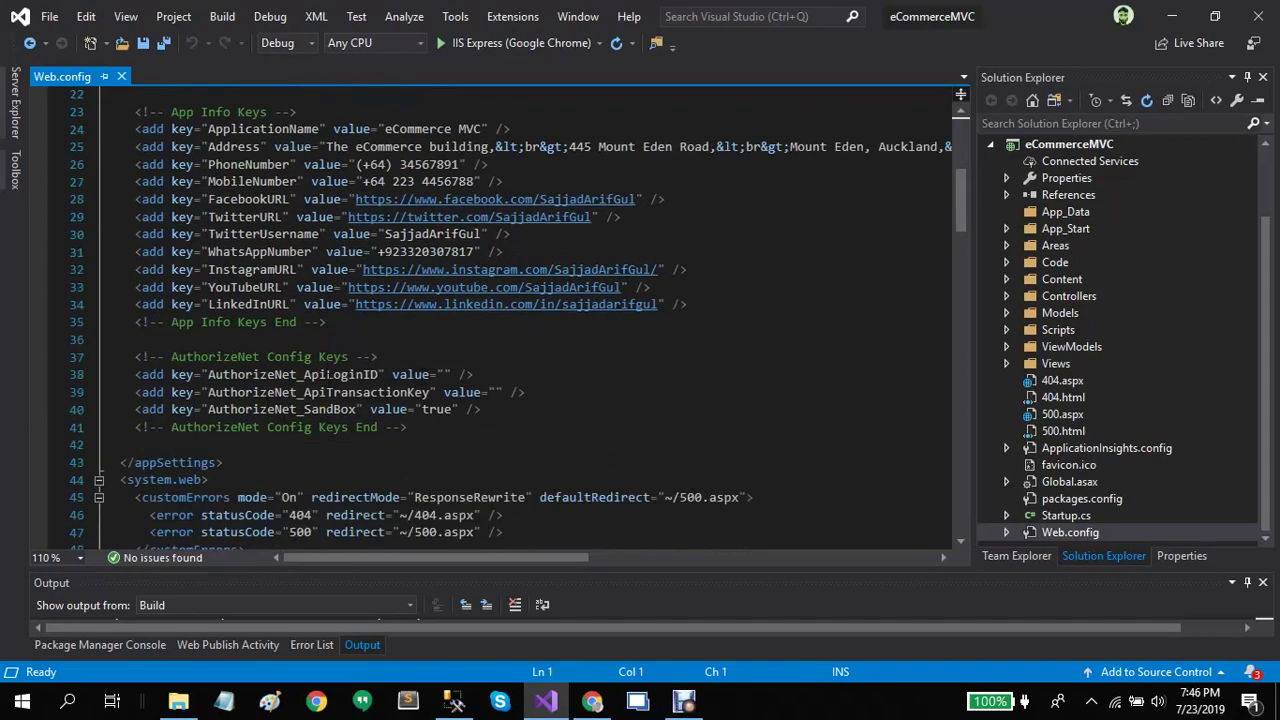
pyautogui.click(447, 374)
pyautogui.hotkey('ctrl', 'v')
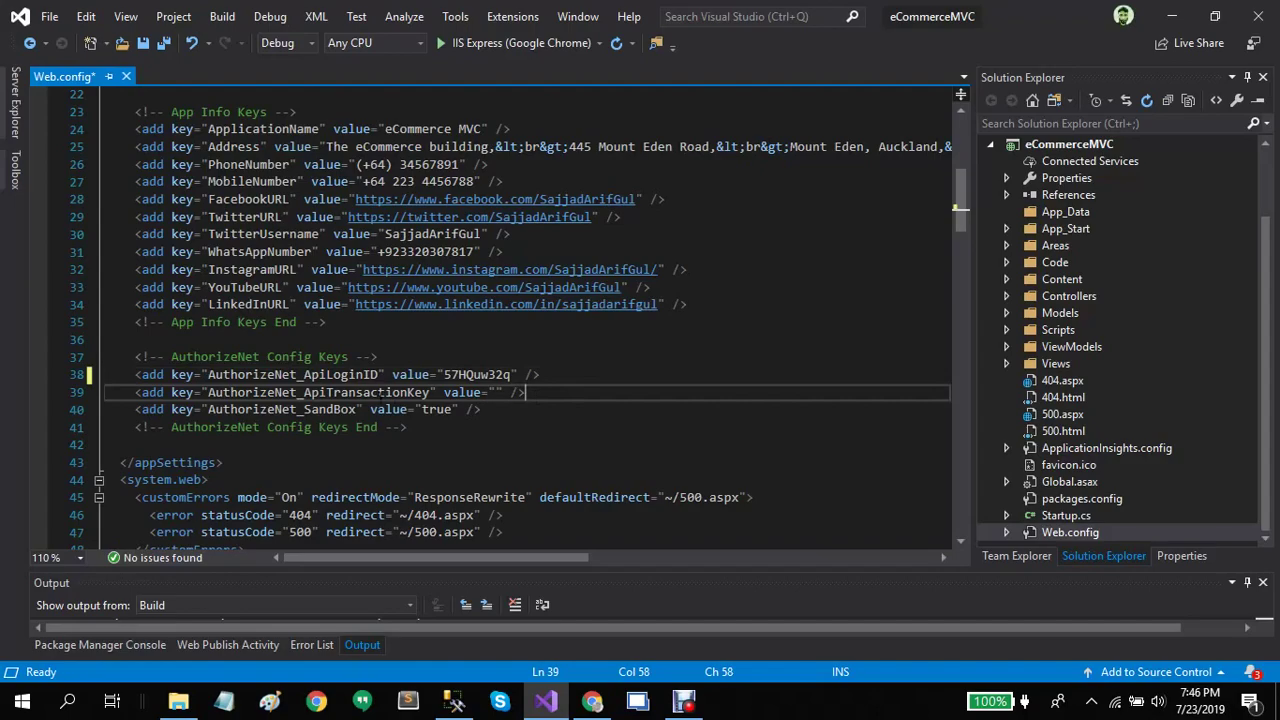
# - Switch back to Chrome, submit a request for a new transaction key and have the identity verification PIN emailed
pyautogui.moveTo(304, 392); pyautogui.dragTo(419, 392)
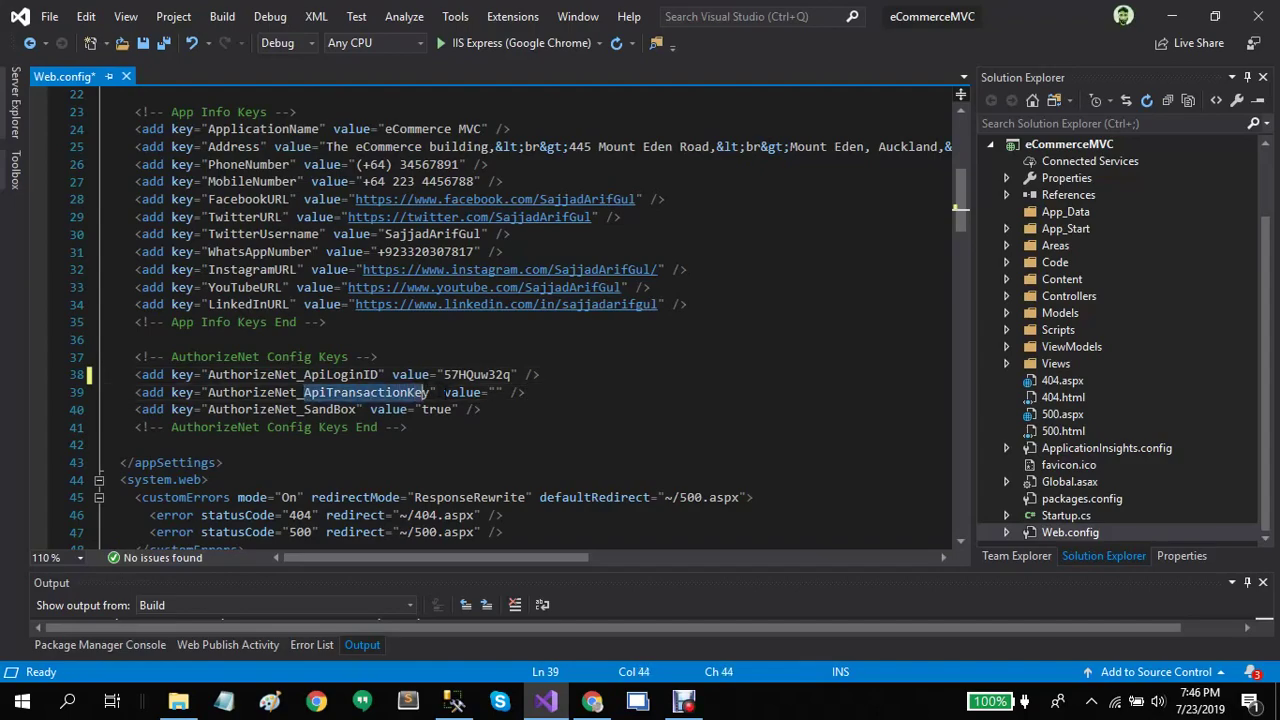
pyautogui.click(593, 701)
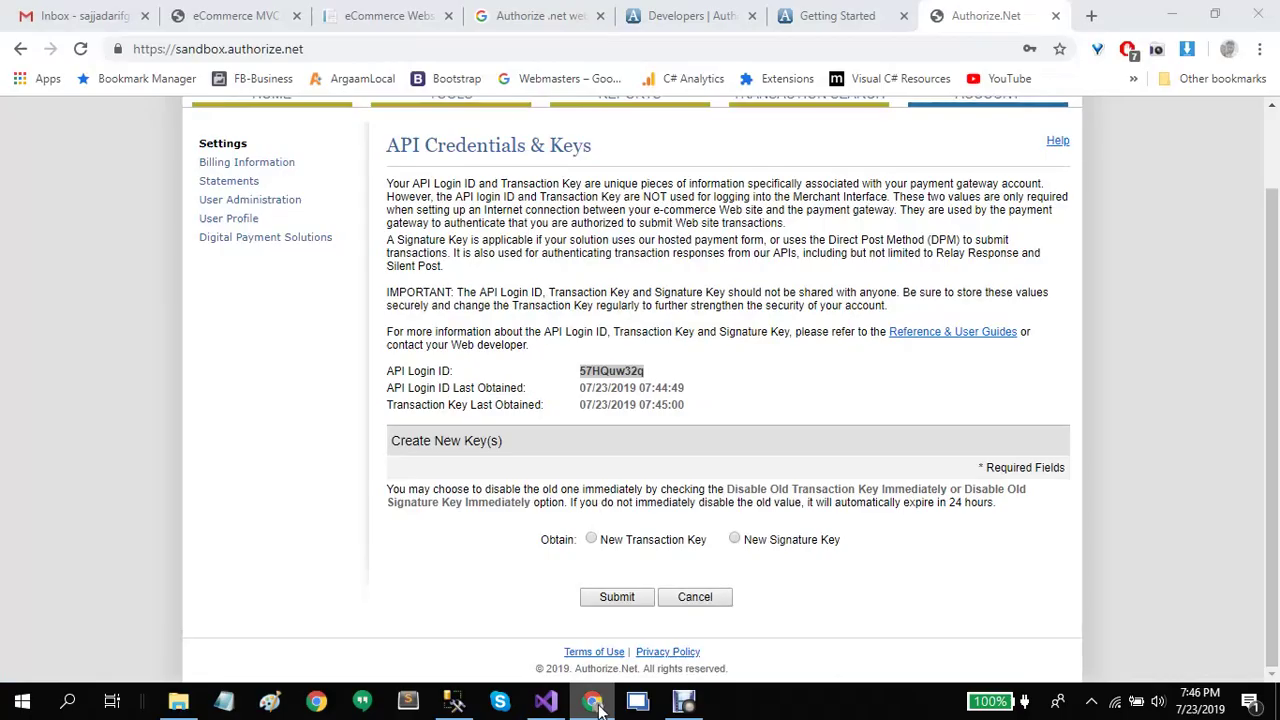
pyautogui.click(669, 400)
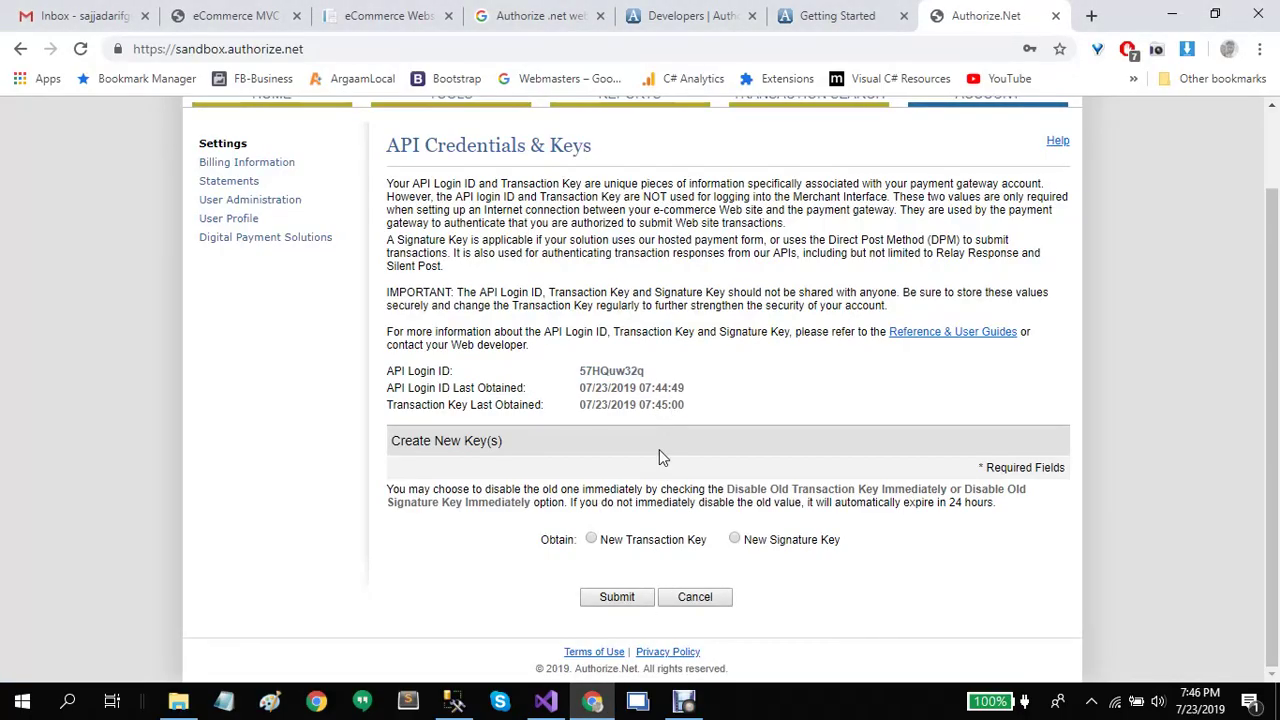
pyautogui.click(592, 540)
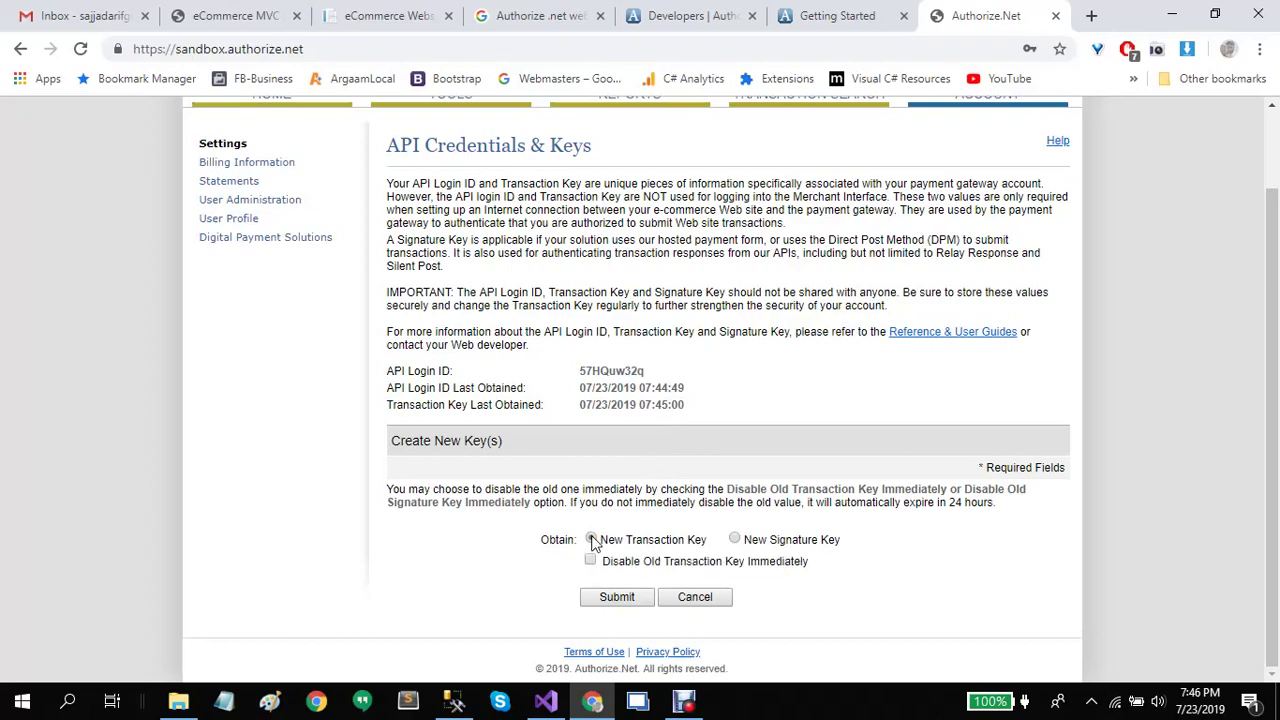
pyautogui.click(606, 603)
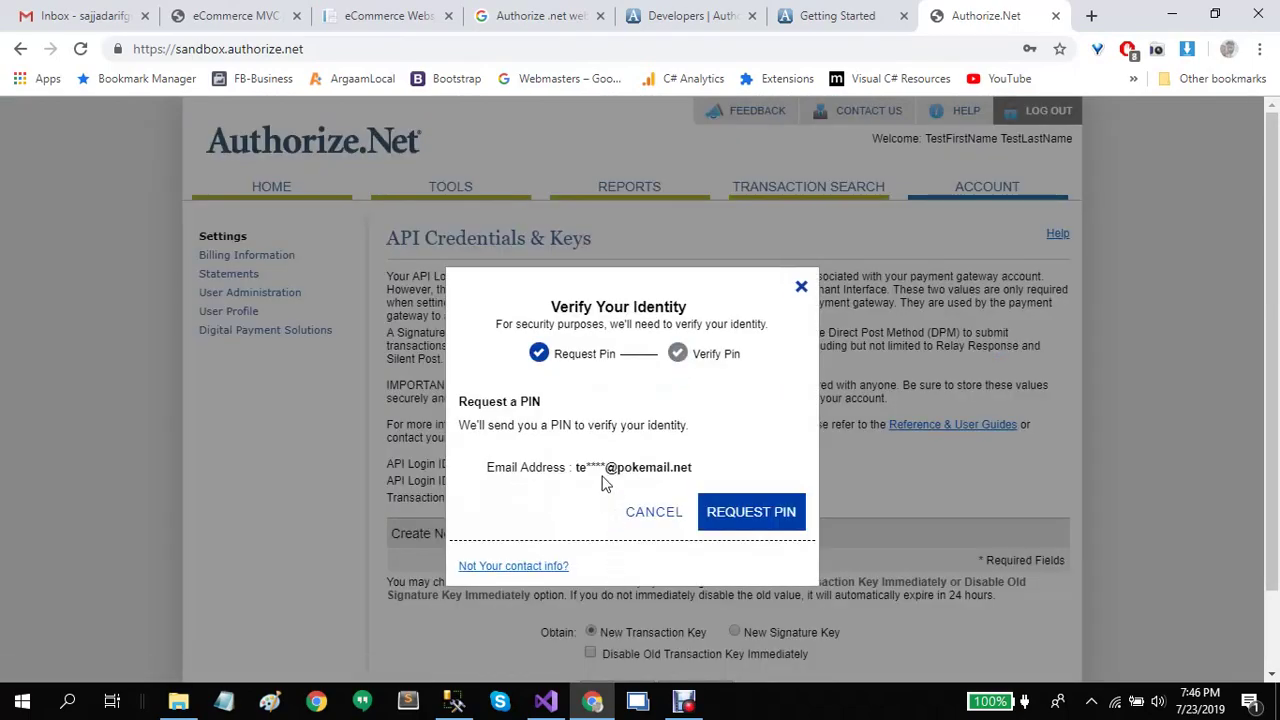
pyautogui.scroll(-1, 603, 480)
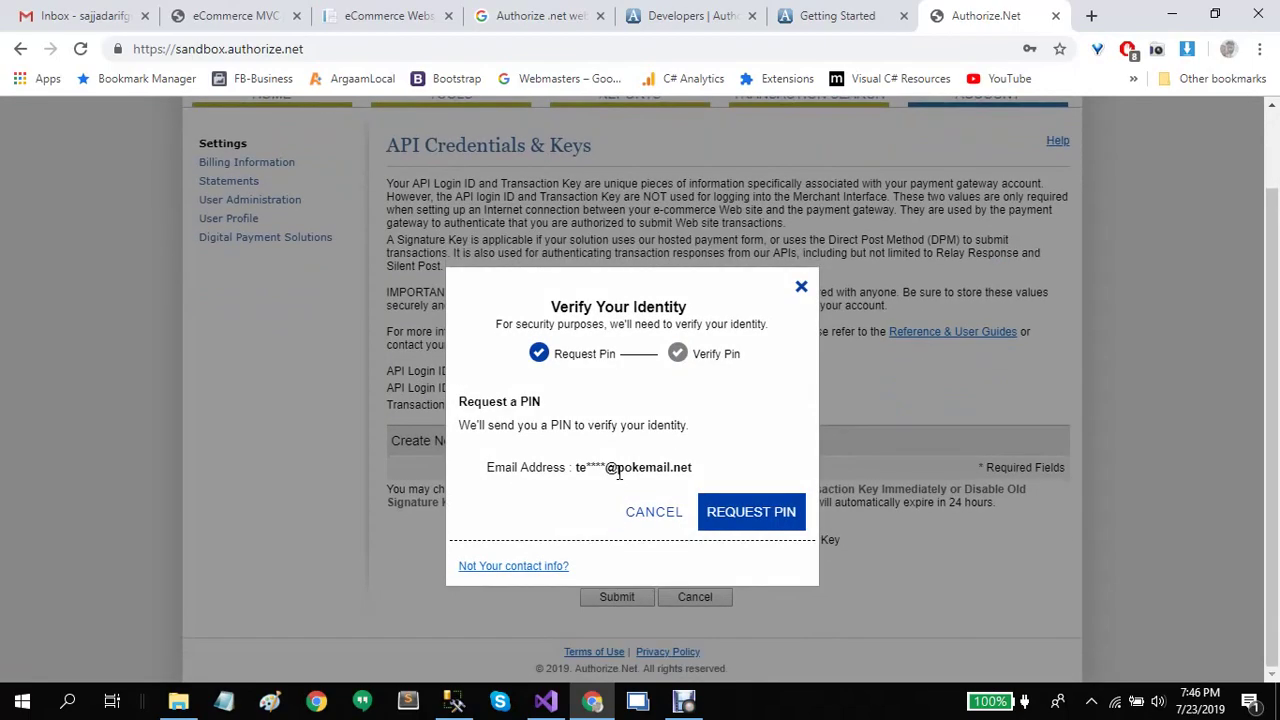
pyautogui.click(749, 513)
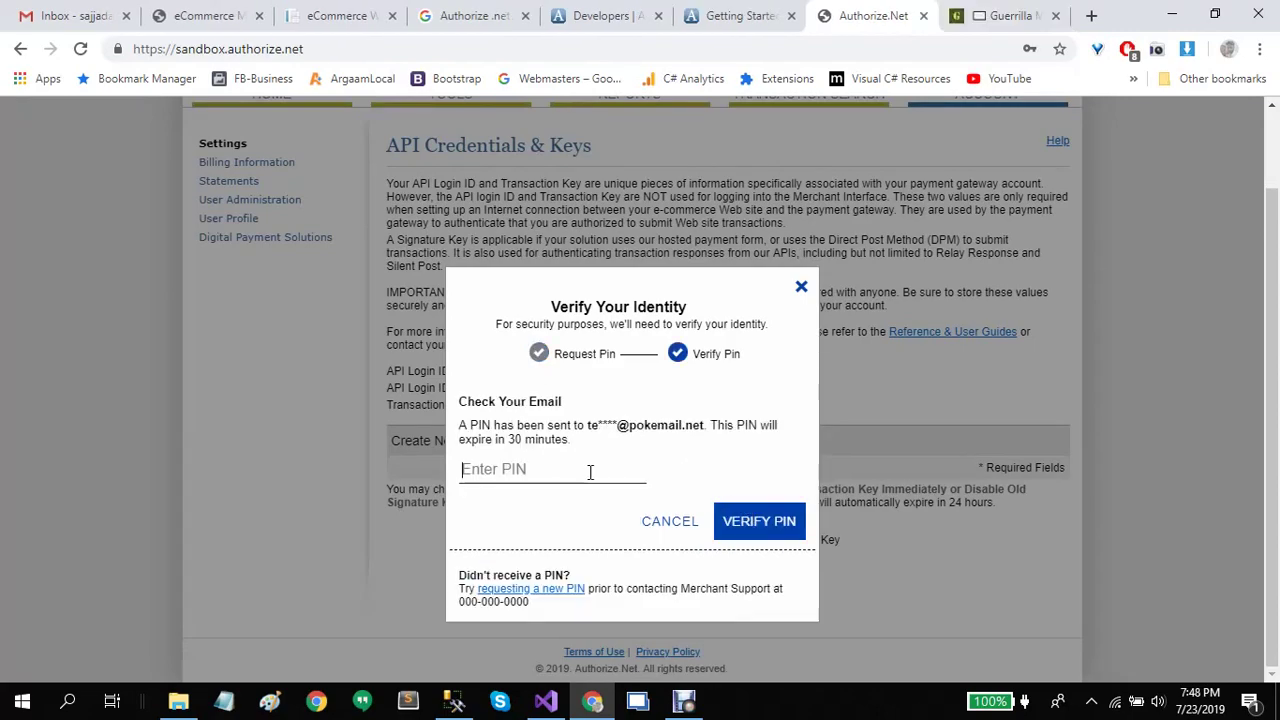
# - Enter and verify the emailed verification PIN, and copy the generated transaction key to the clipboard
pyautogui.hotkey('ctrl', 'v')
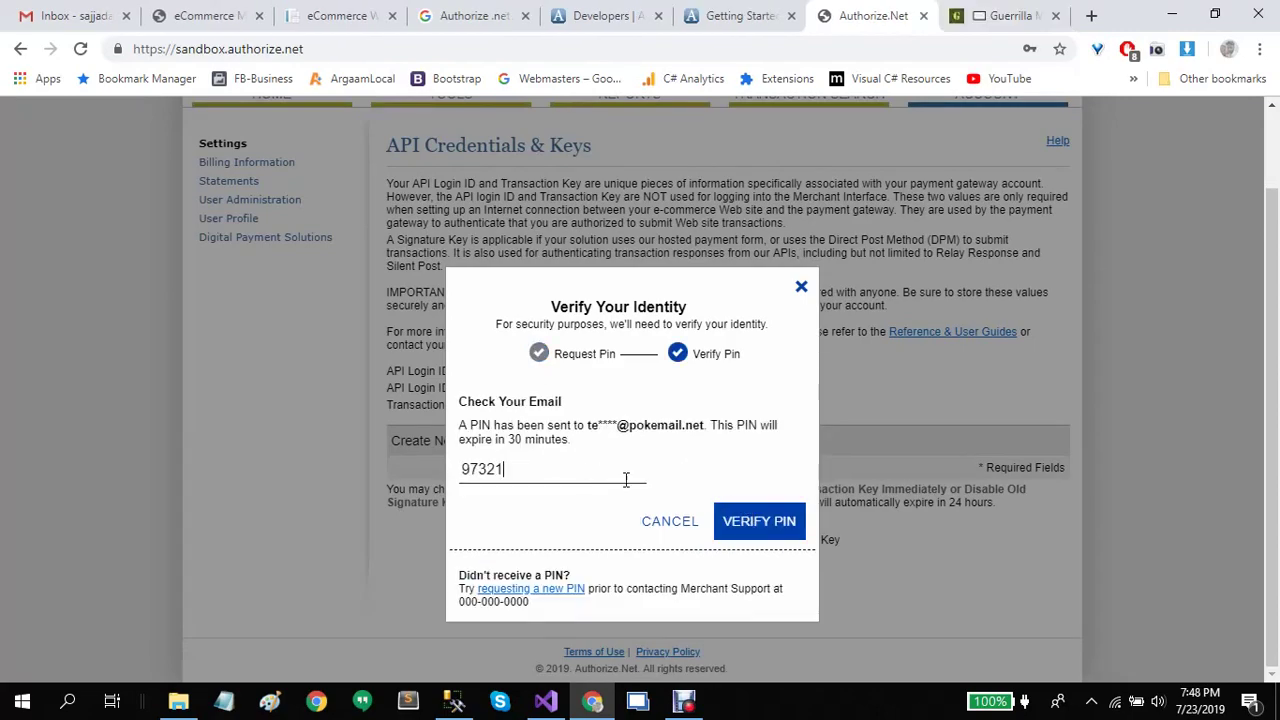
pyautogui.click(783, 525)
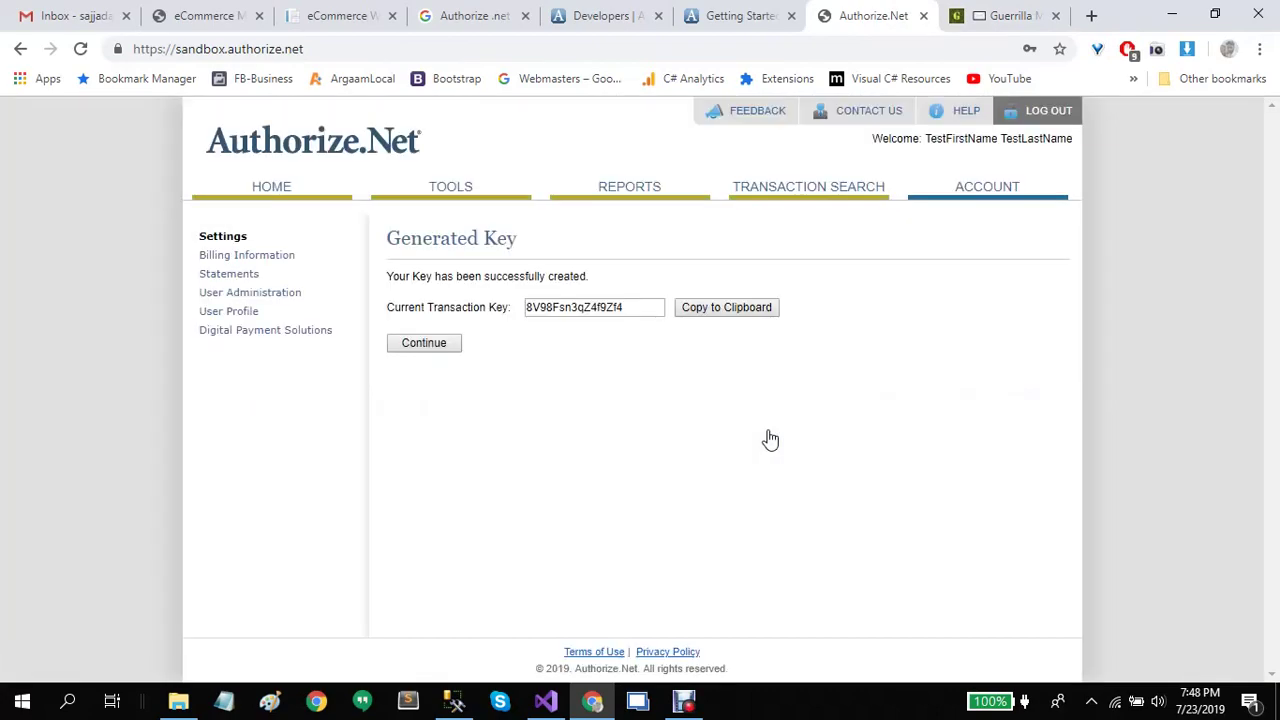
pyautogui.click(742, 316)
pyautogui.click(742, 312)
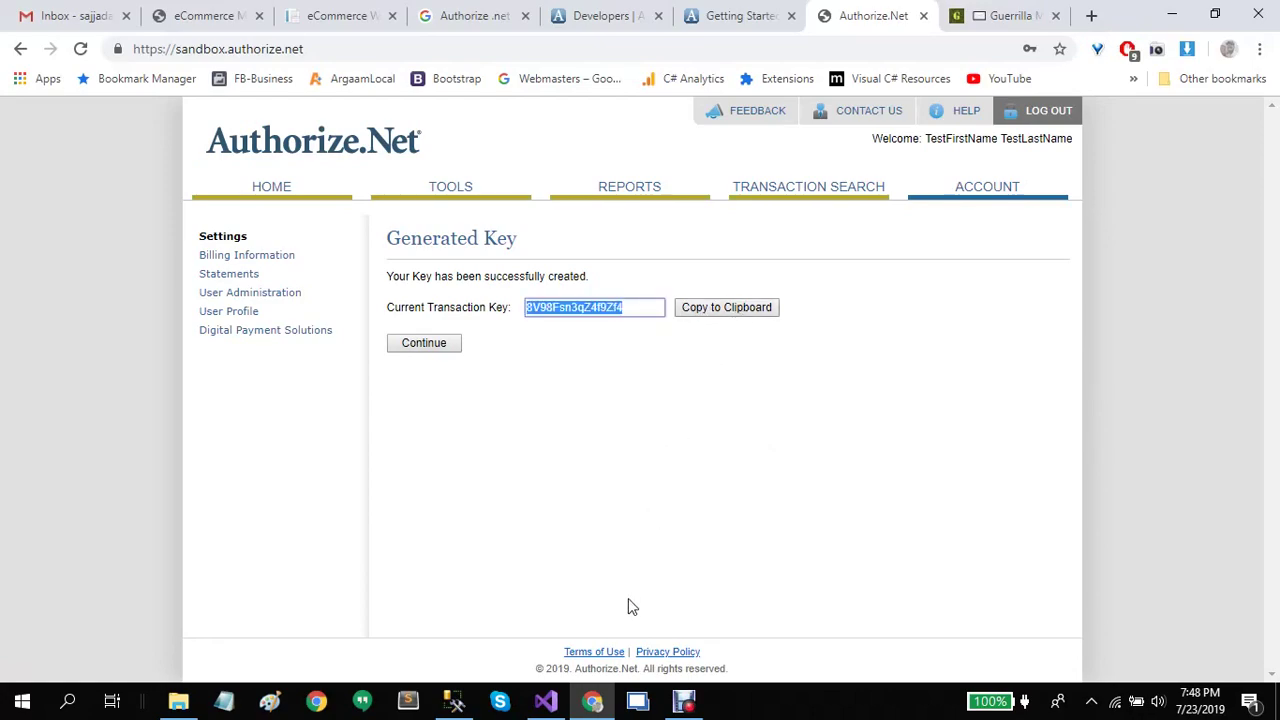
# - Switch to Visual Studio, paste the transaction key as the AuthorizeNet_ApiTransactionKey value and save Web.config
pyautogui.click(548, 703)
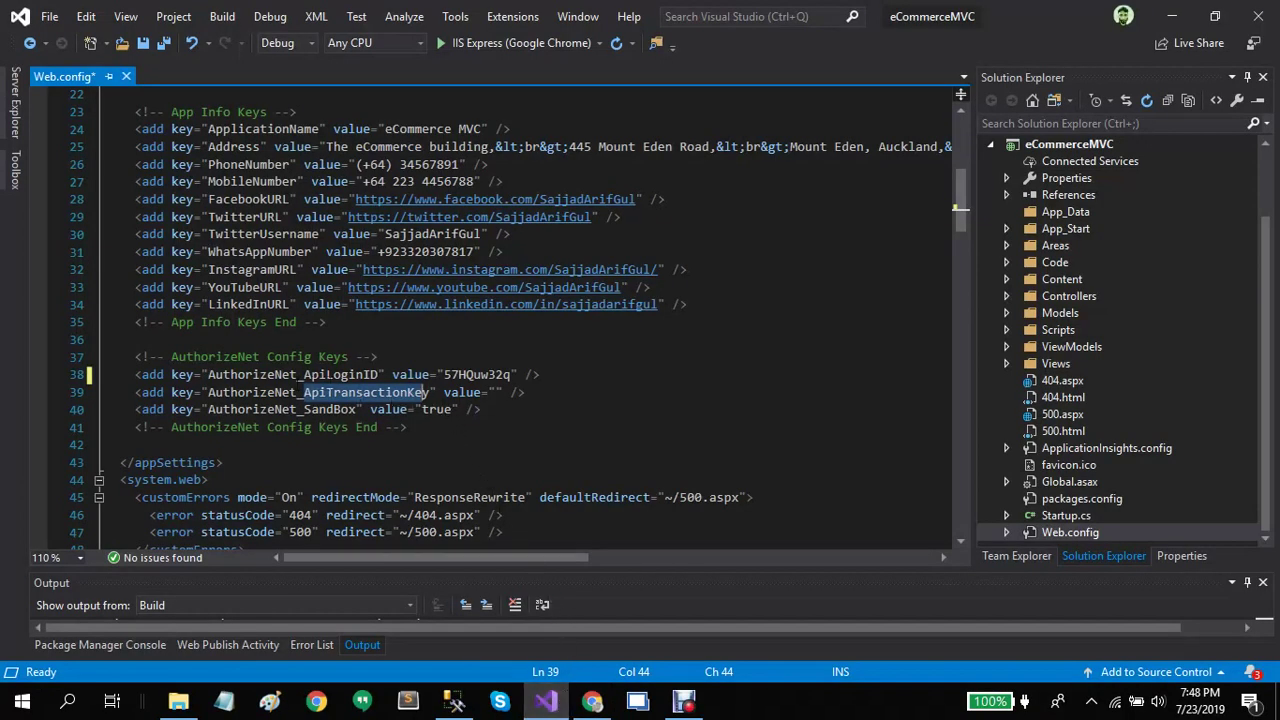
pyautogui.click(491, 392)
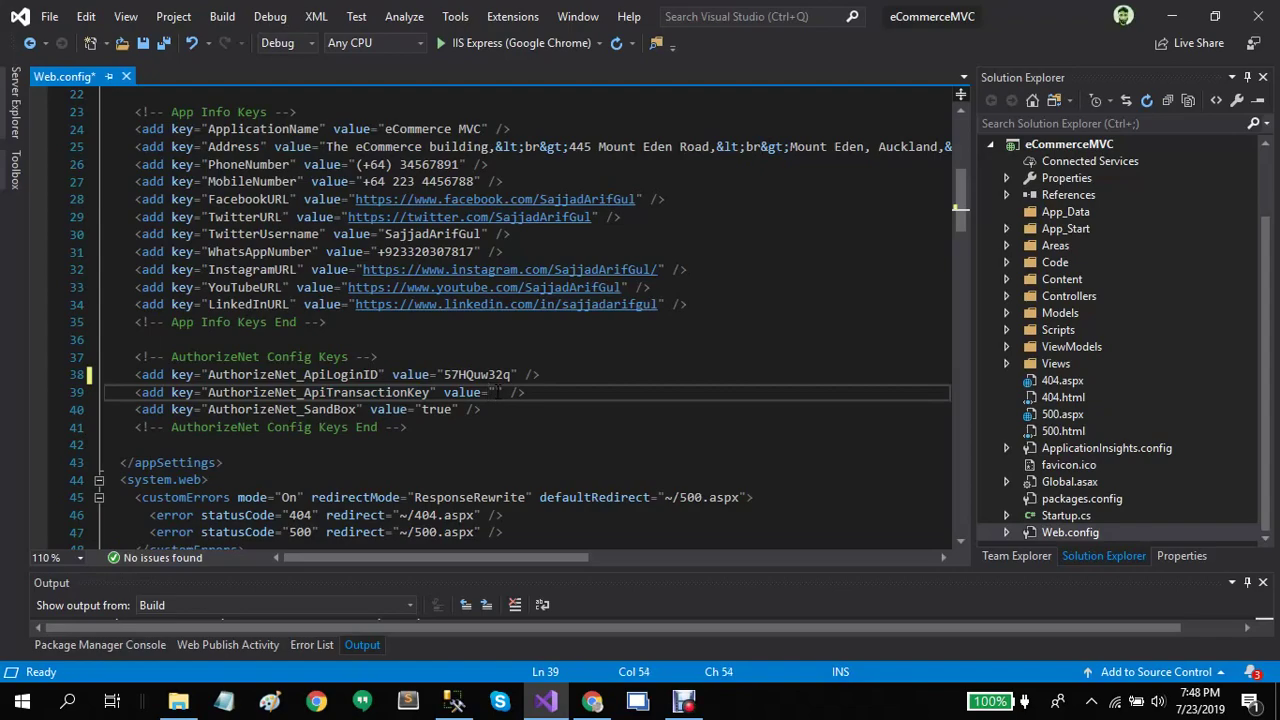
pyautogui.hotkey('ctrl', 'v')
pyautogui.click(670, 395)
pyautogui.hotkey('ctrl', 's')
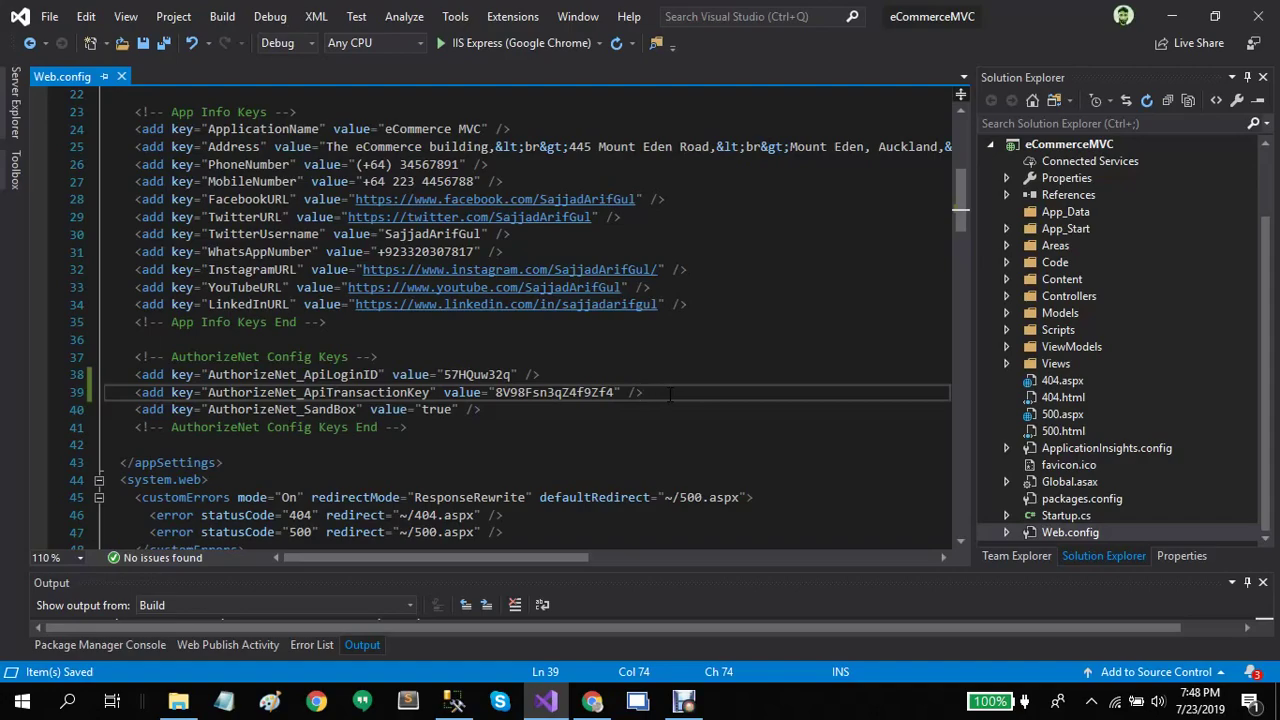
# - Switch to Chrome, view the Authorize.Net verification PIN email in Guerrilla Mail and return to the Generated Key page
pyautogui.click(592, 701)
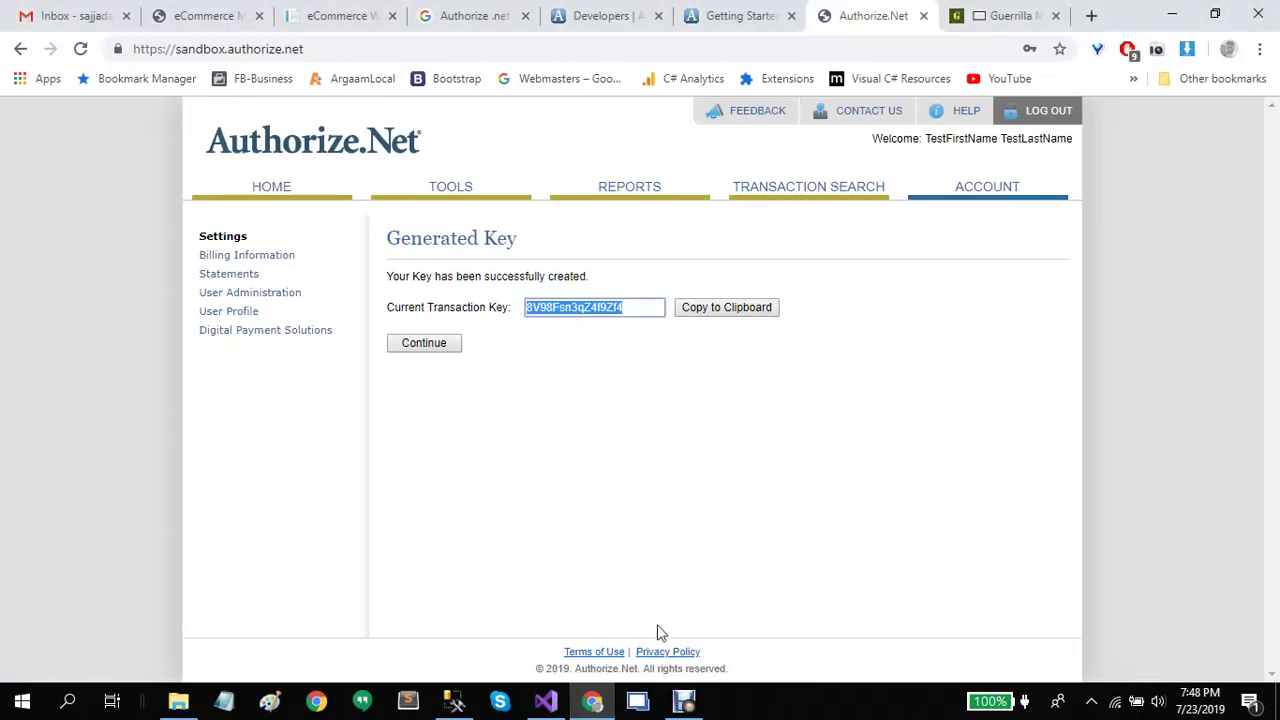
pyautogui.click(843, 453)
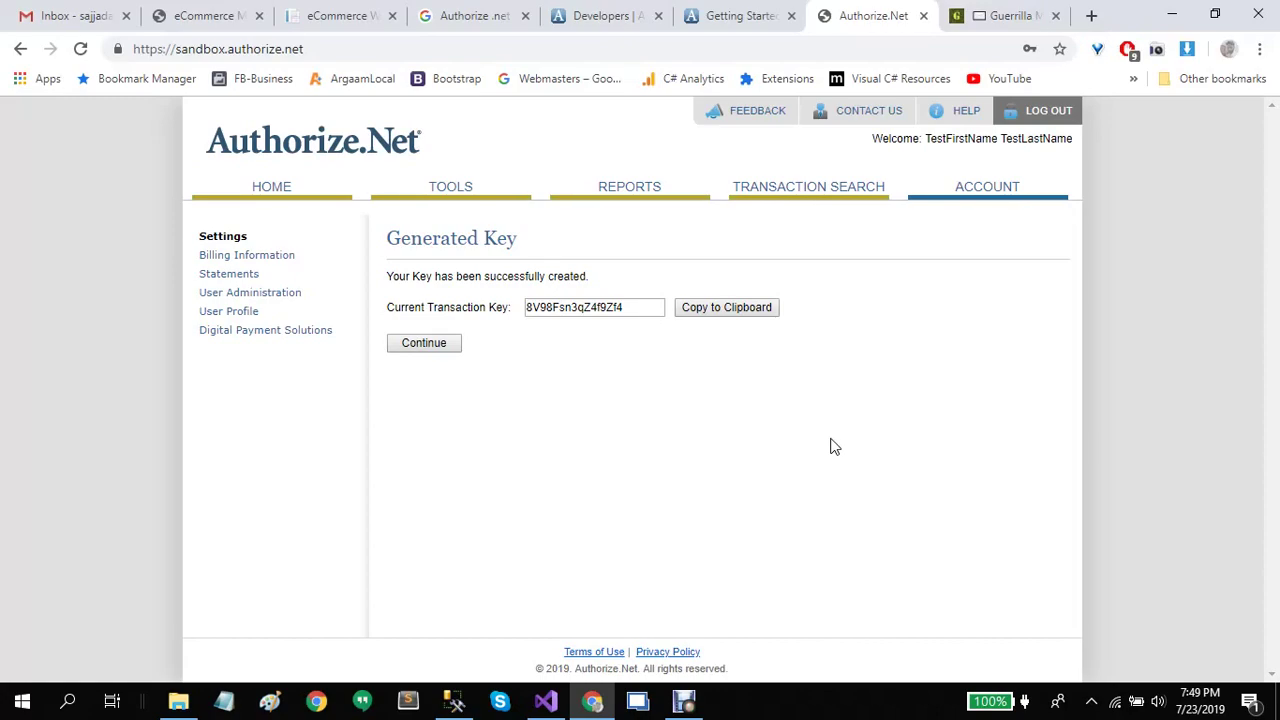
pyautogui.click(997, 12)
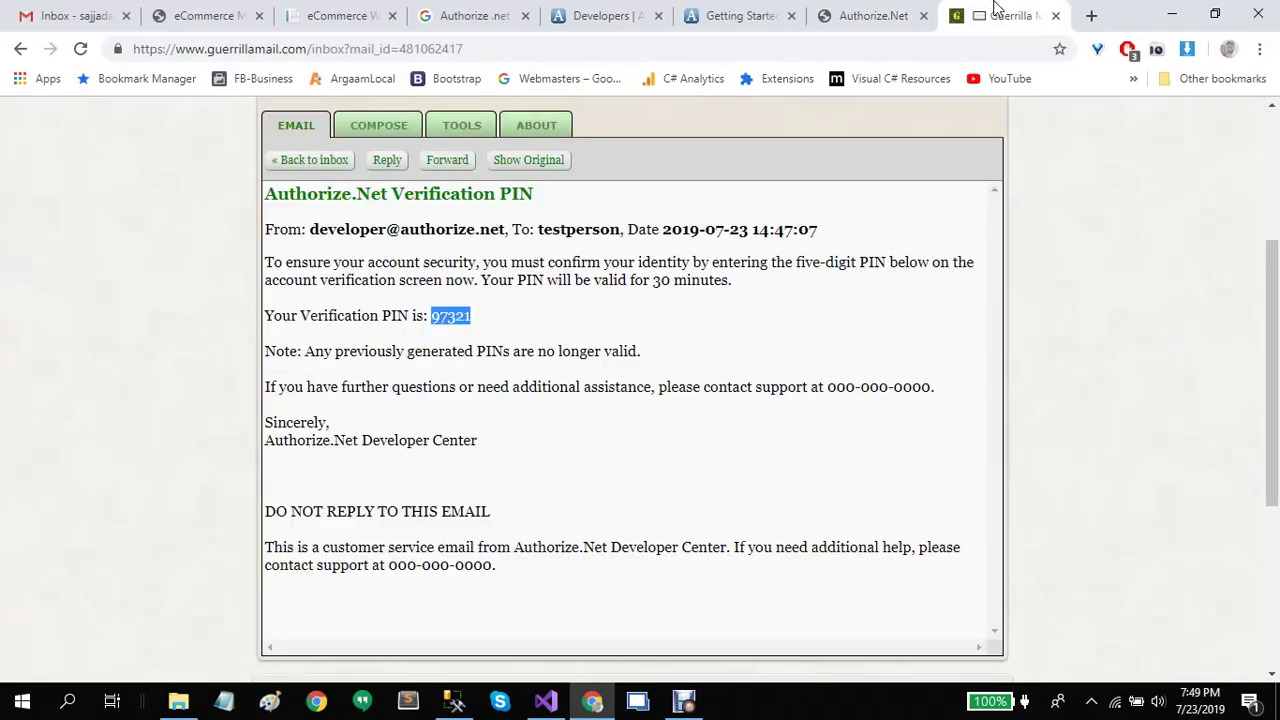
pyautogui.click(873, 12)
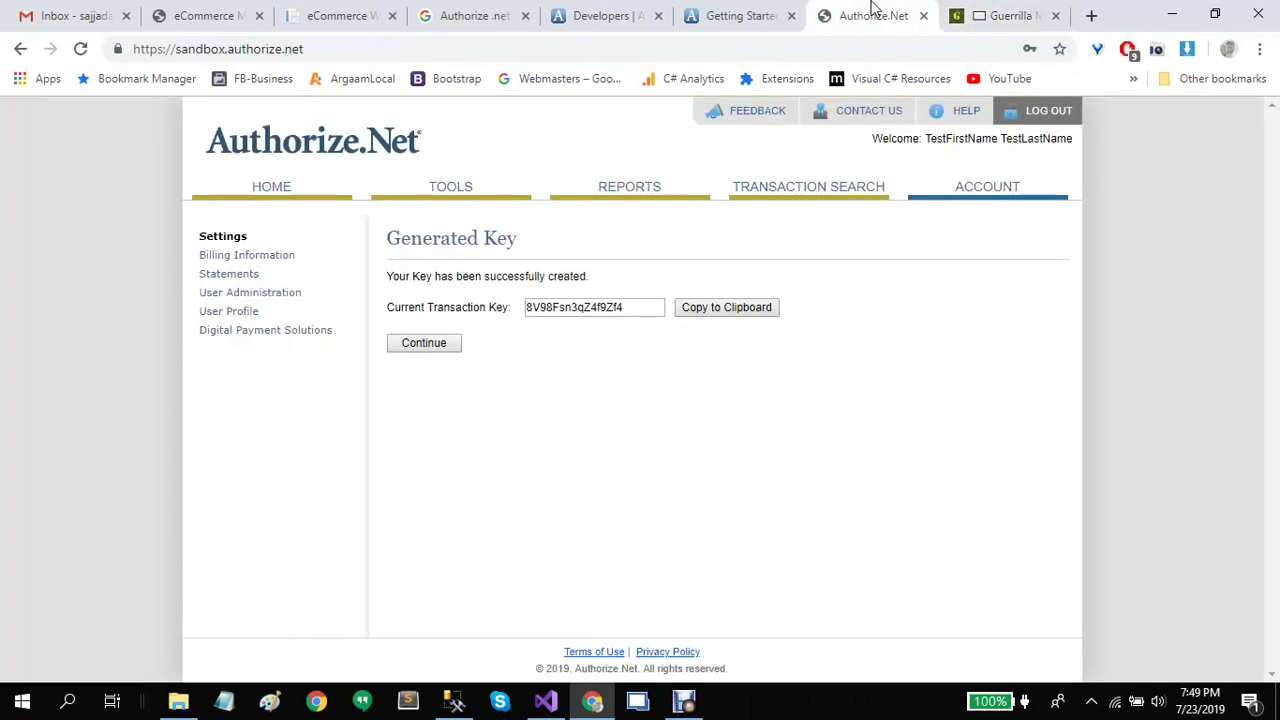